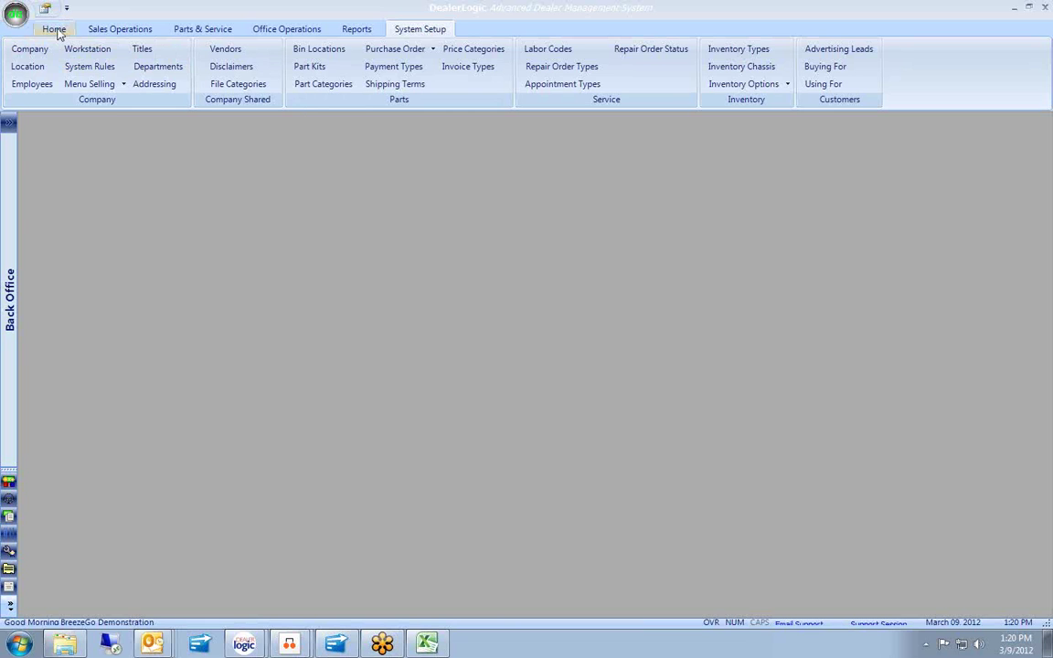
- Set the follow-up interval to 1 minute in the employee profile preferences, save the change and close the preferences
click(55, 30)
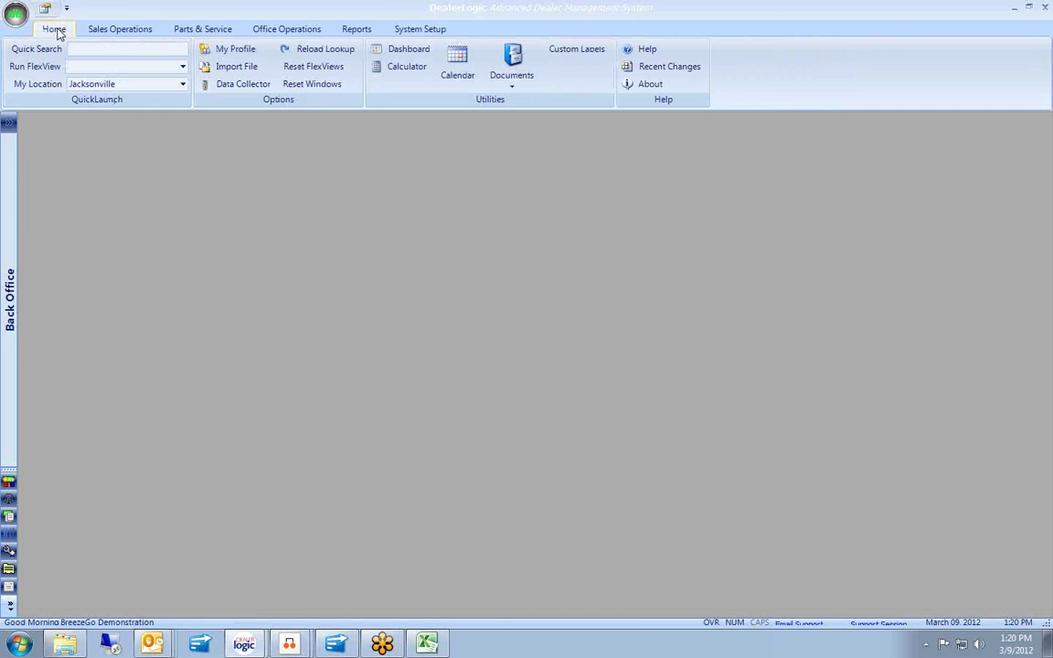
click(229, 52)
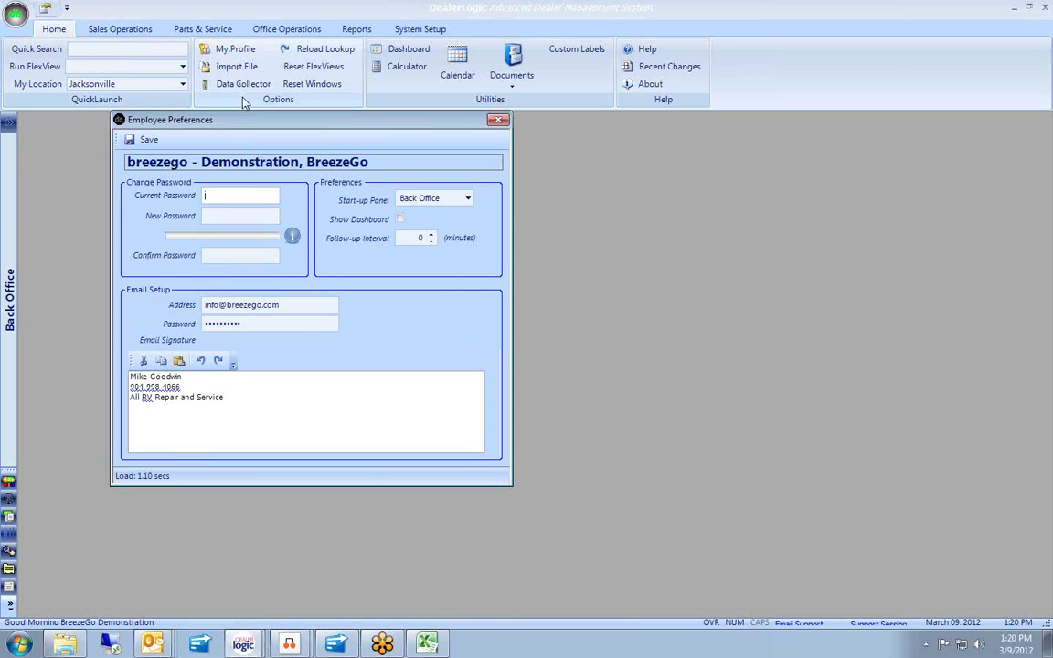
click(258, 197)
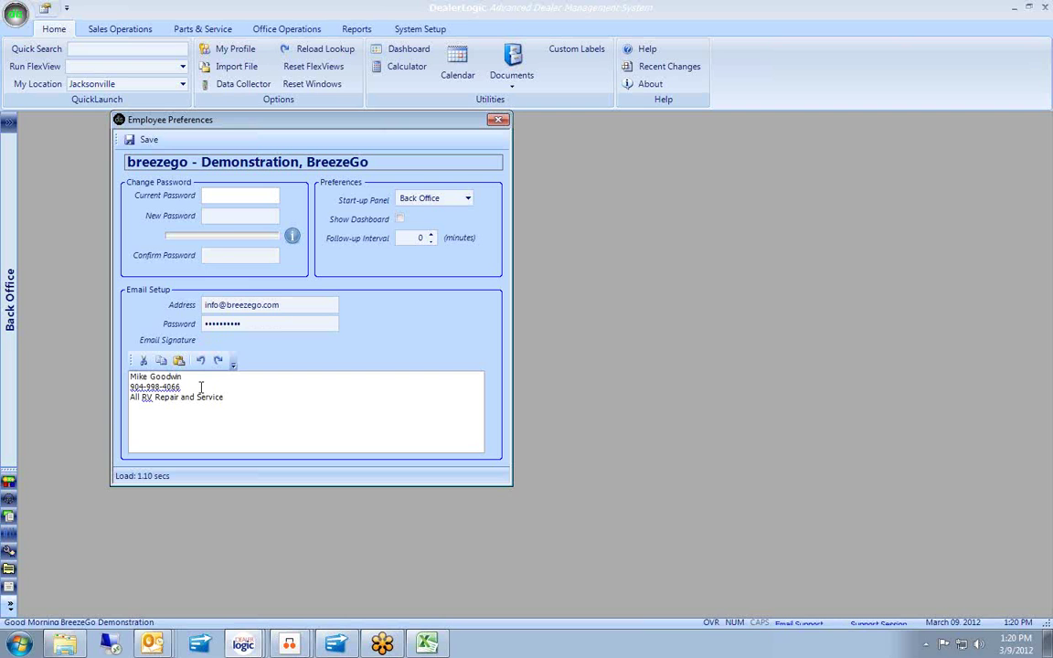
click(416, 239)
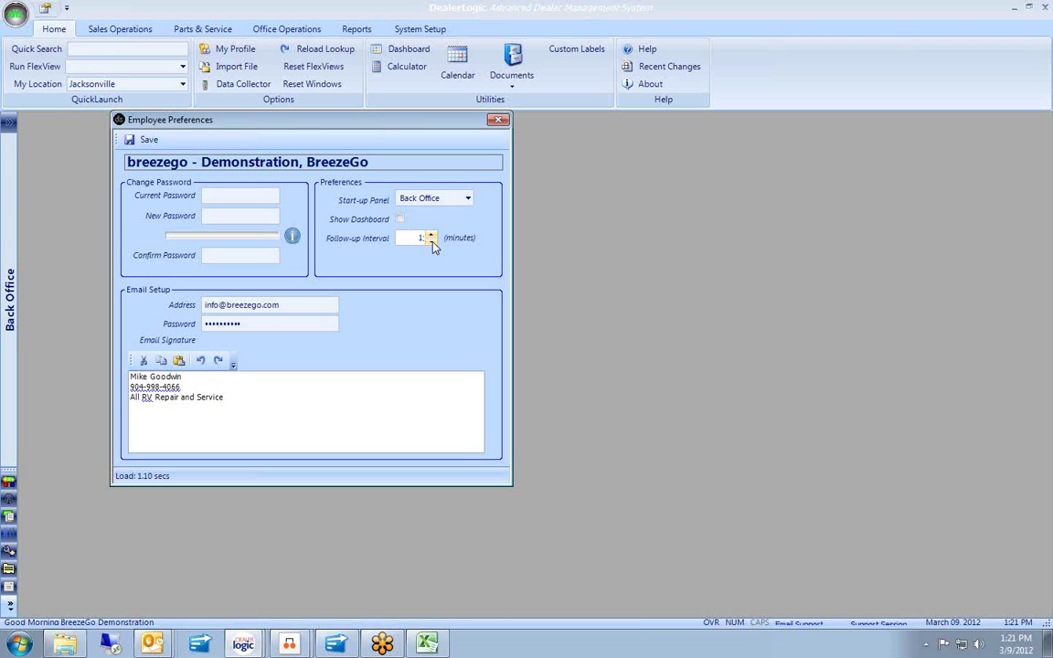
text(1)
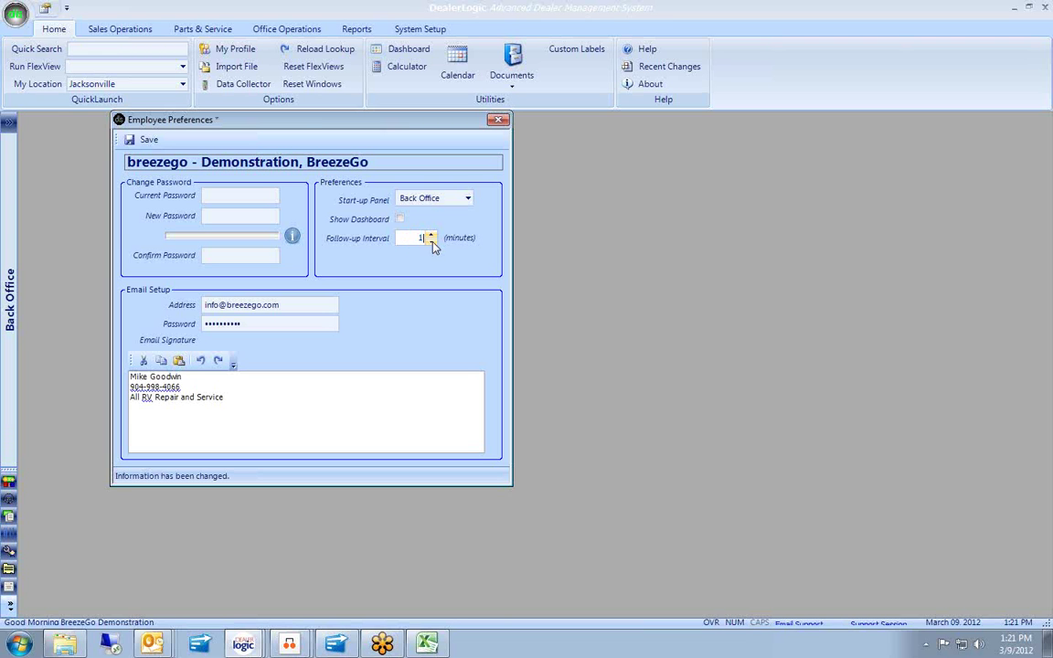
click(146, 142)
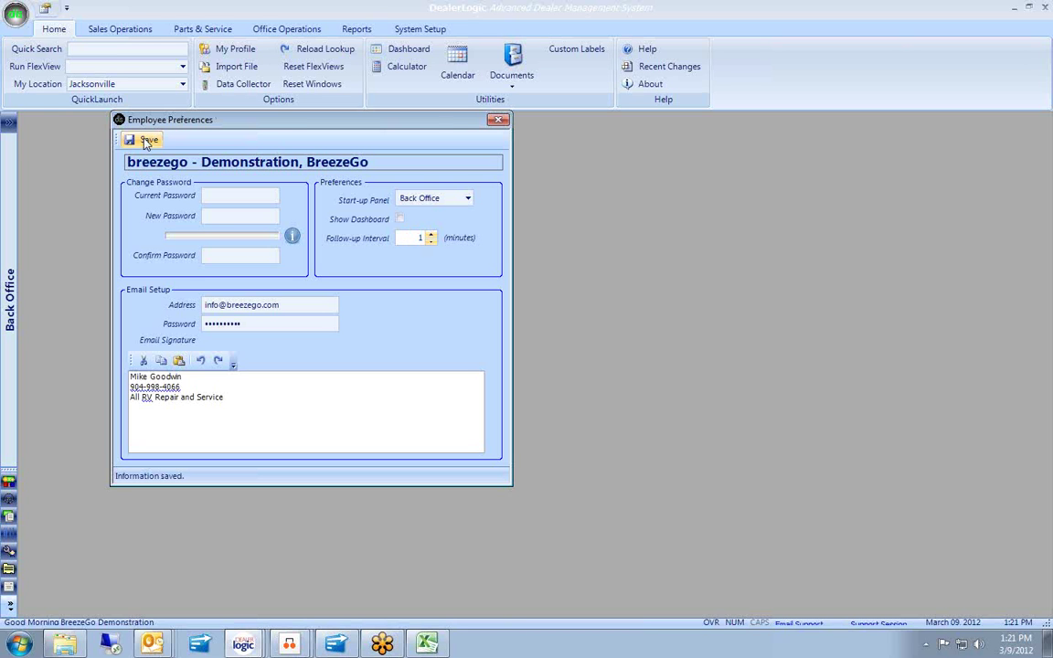
click(499, 122)
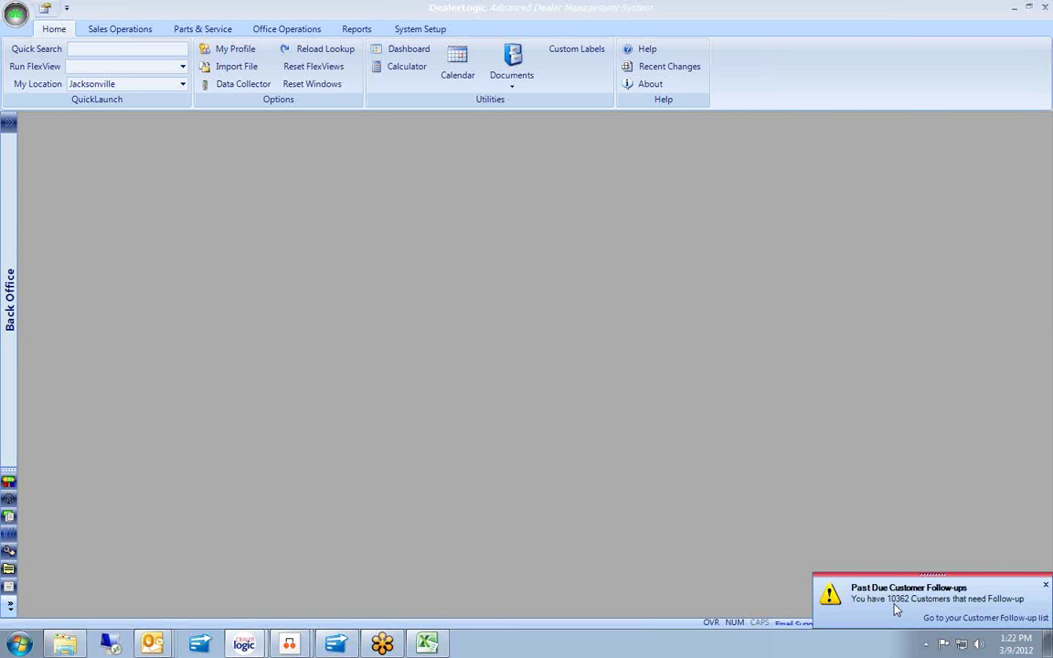
- Open the customer follow-up list from the past-due notification and expand the Warm prospects
click(969, 623)
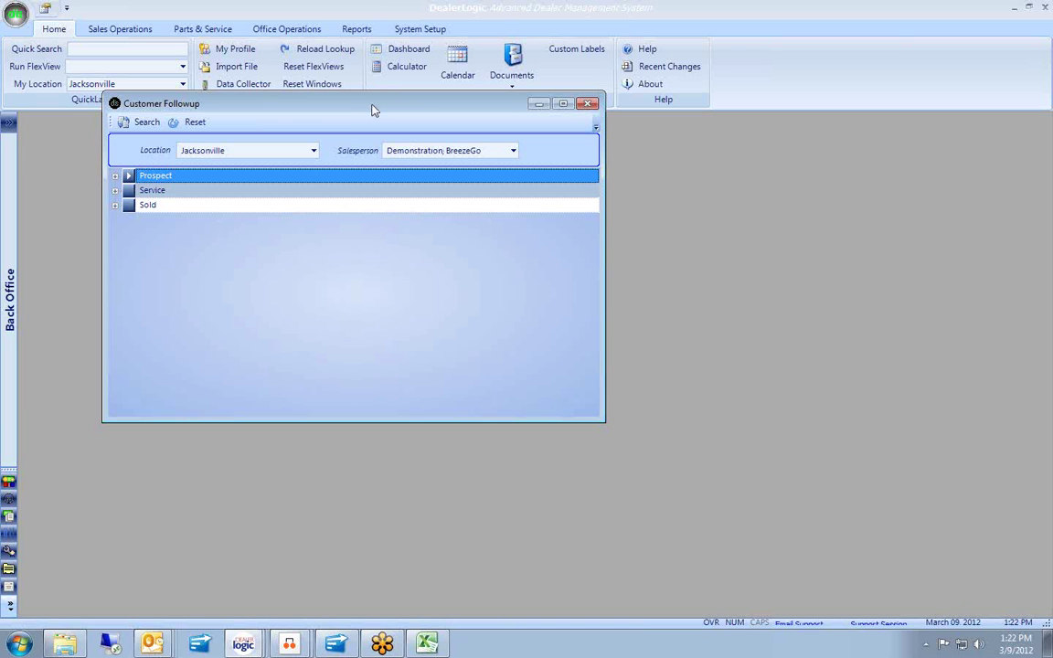
drag(372, 110, 366, 152)
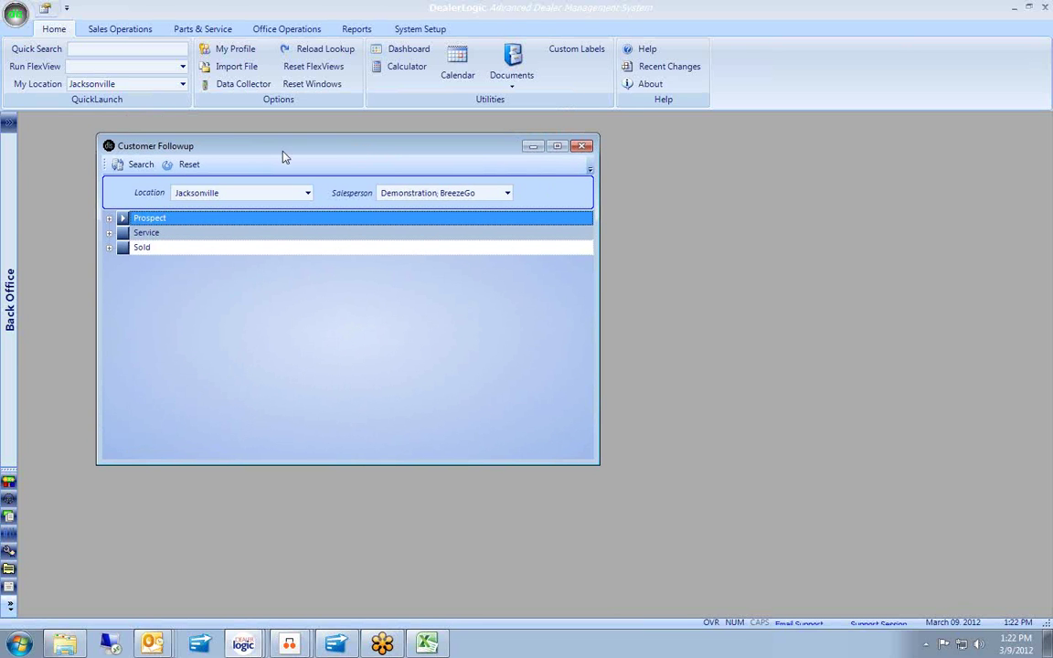
click(110, 219)
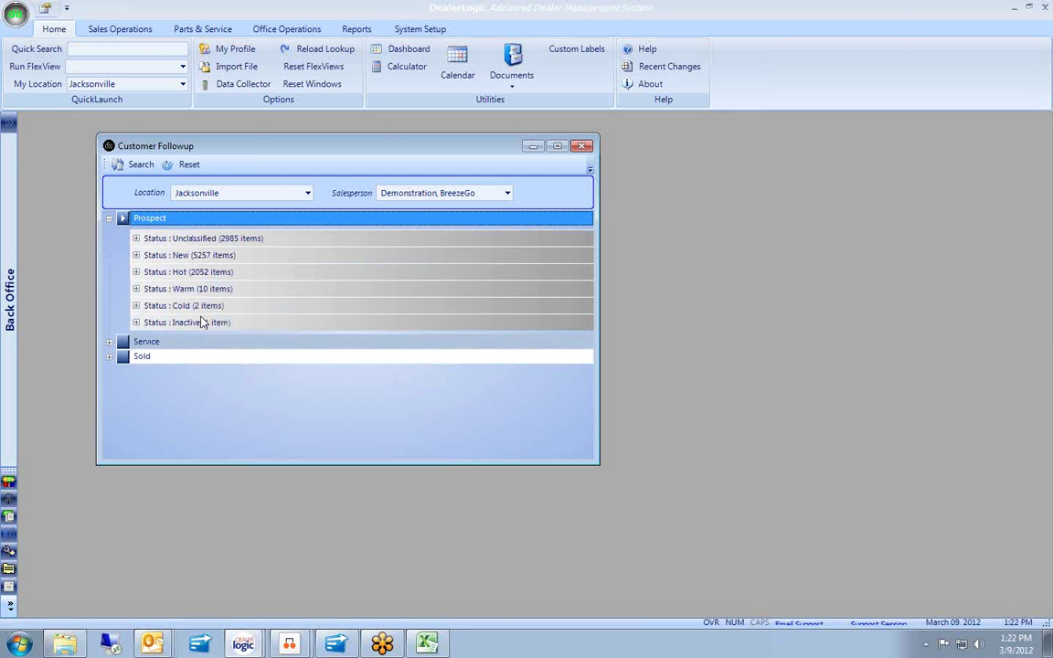
click(137, 289)
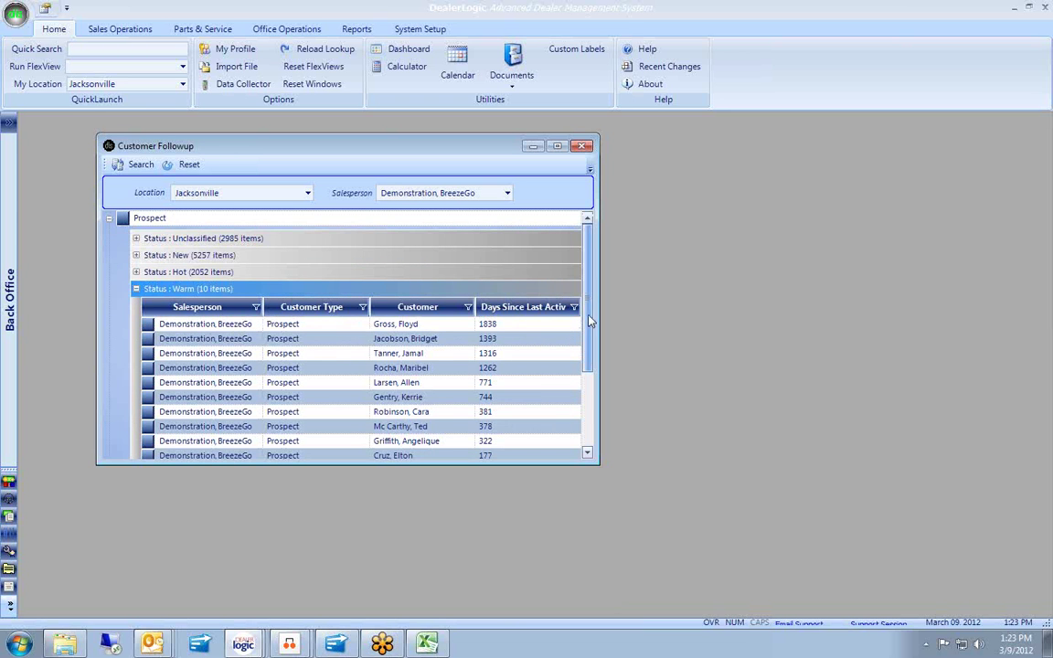
scroll(590, 320, down, 1)
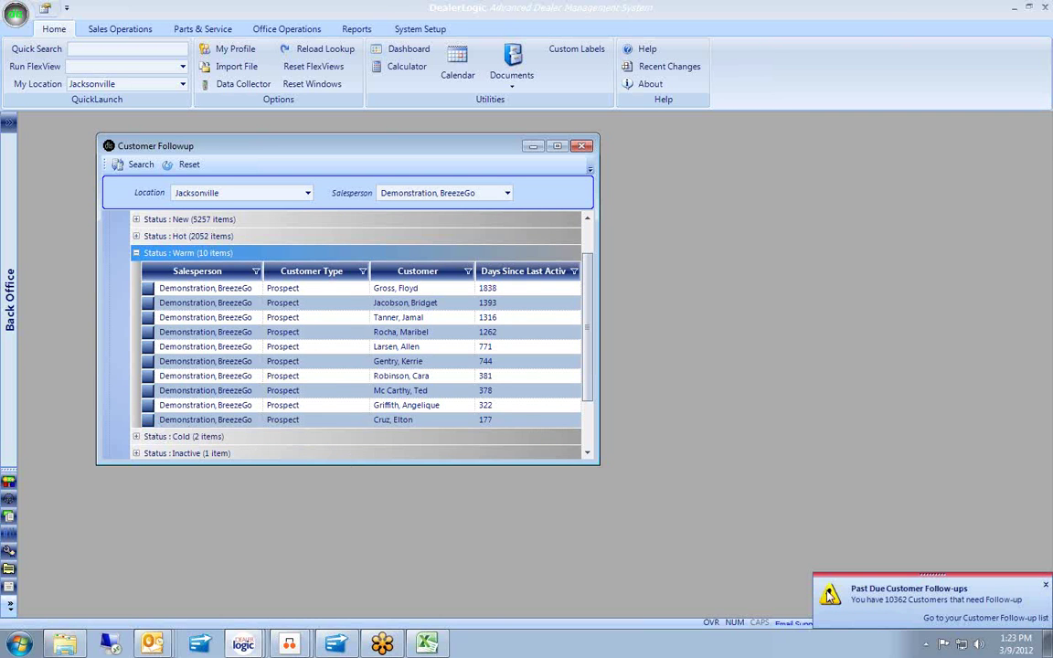
- Change the Warm prospect with 381 days since last activity to Cold, view the contact history, then save and close the record
click(150, 377)
double_click(150, 378)
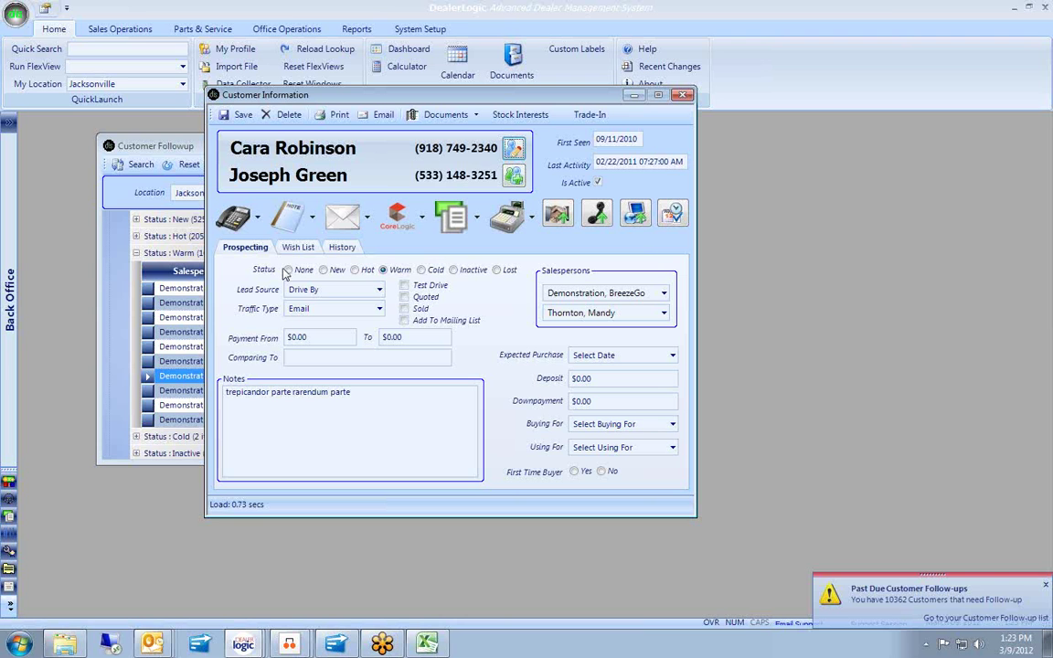
mouse_move(329, 279)
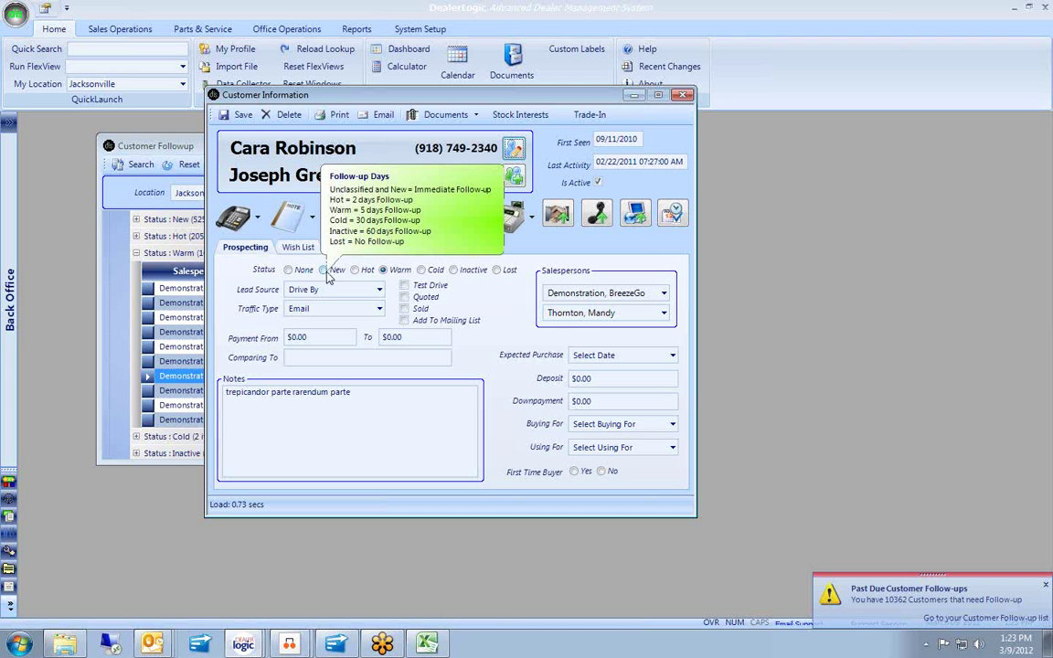
click(421, 270)
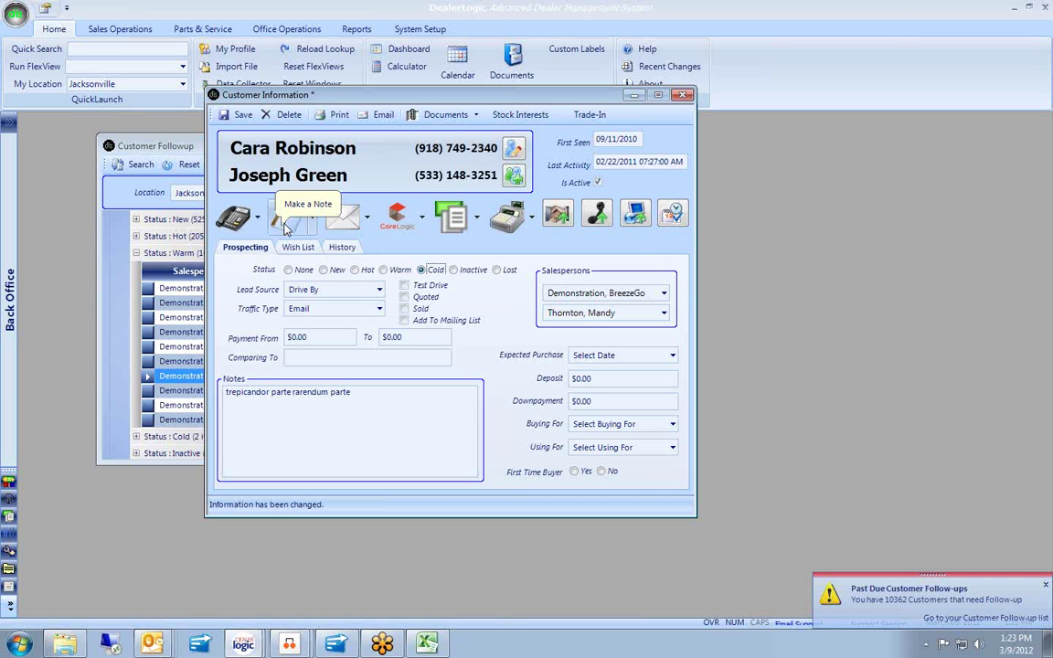
click(342, 248)
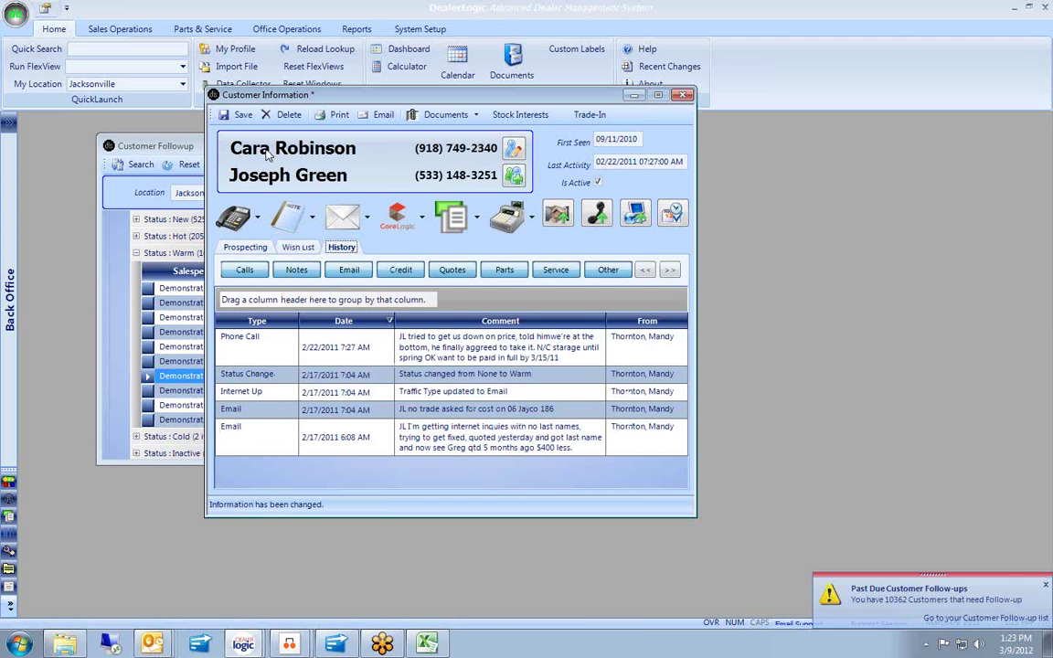
click(240, 115)
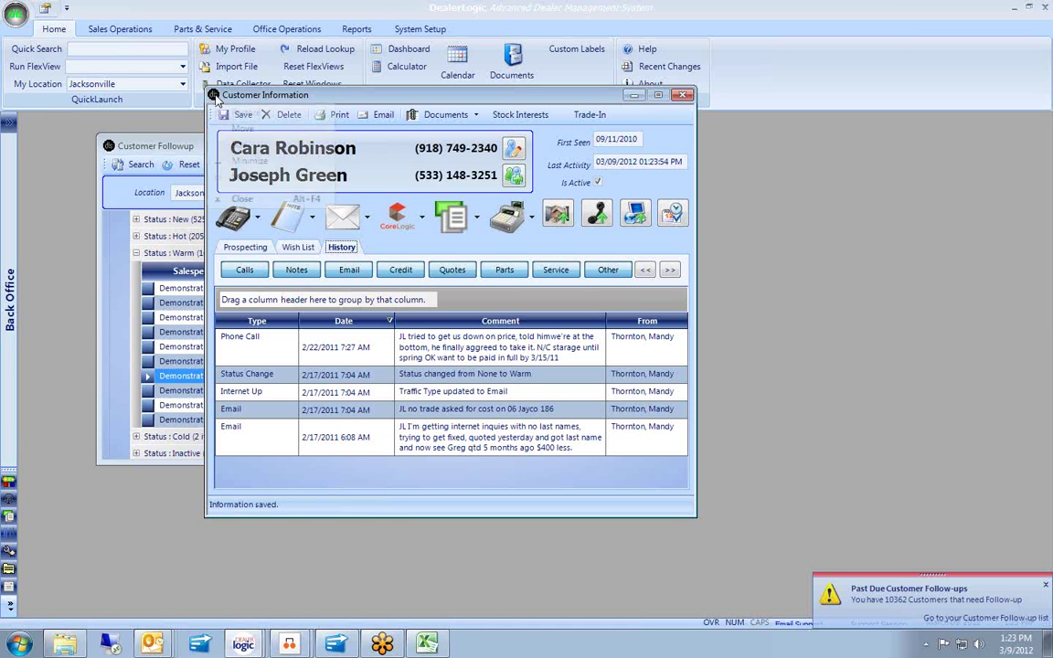
double_click(214, 96)
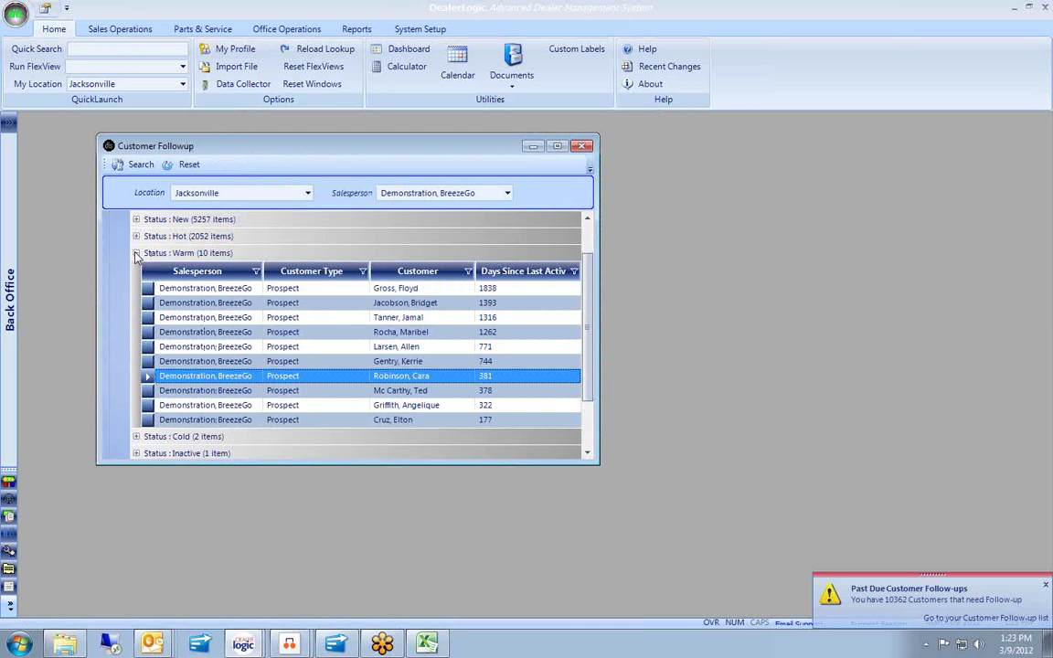
- Collapse the Prospect follow-ups, expand the Sold ones and open the record of the customer sold on 02/10/2012
click(136, 253)
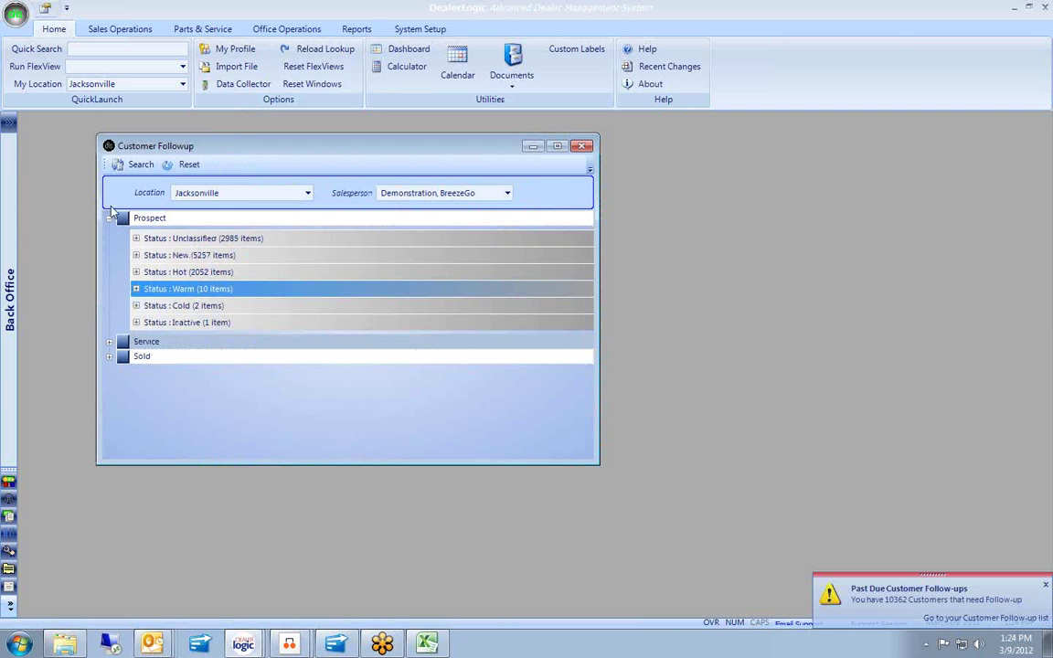
click(109, 219)
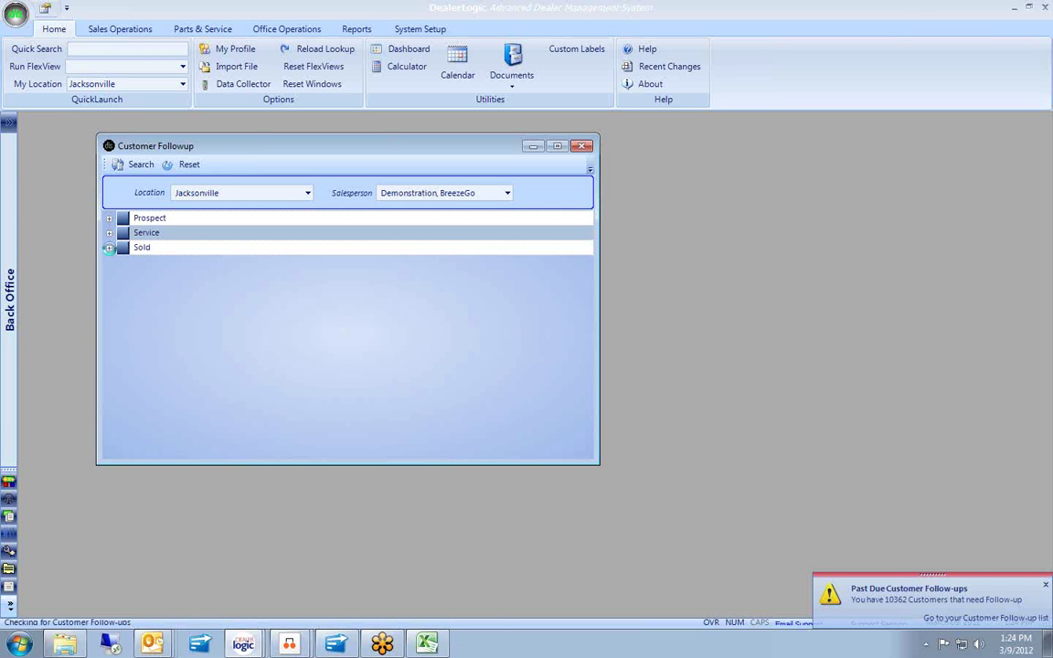
click(109, 248)
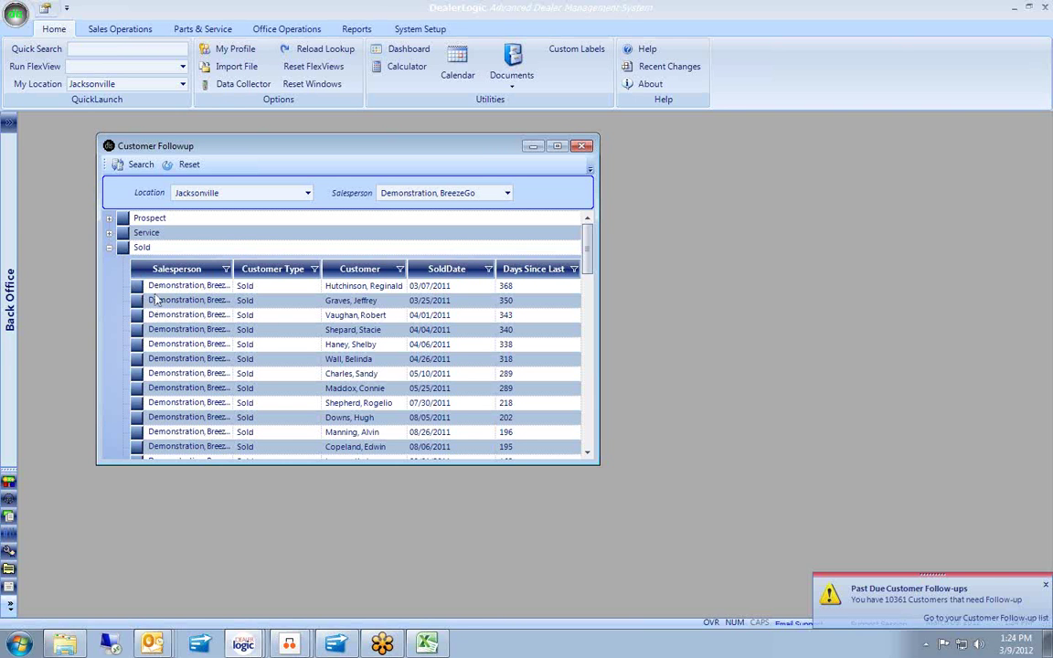
drag(588, 254, 604, 447)
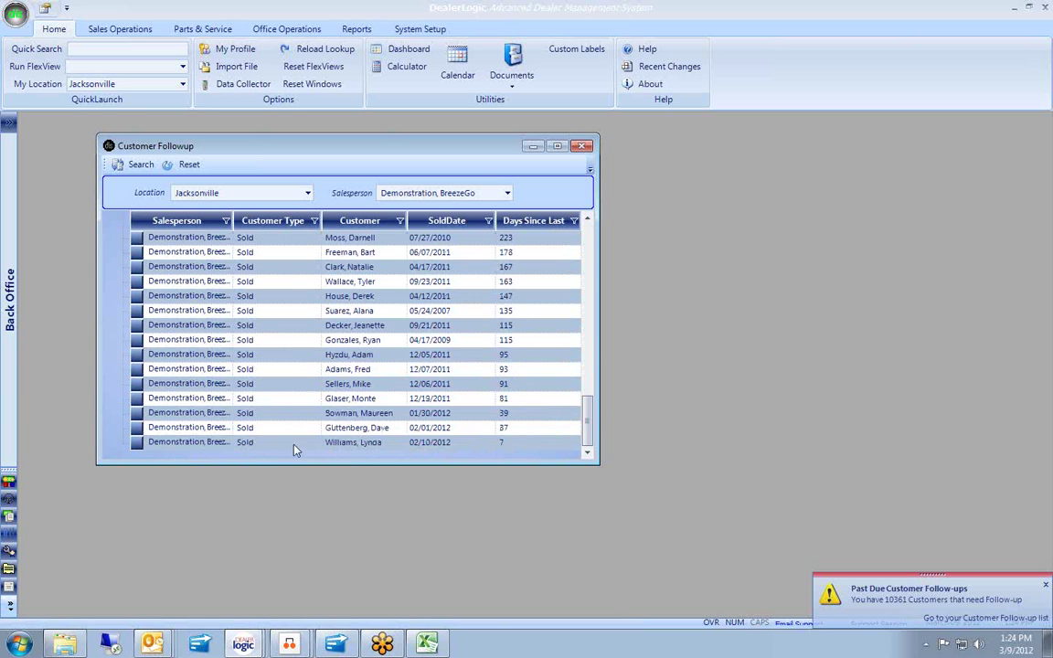
double_click(137, 442)
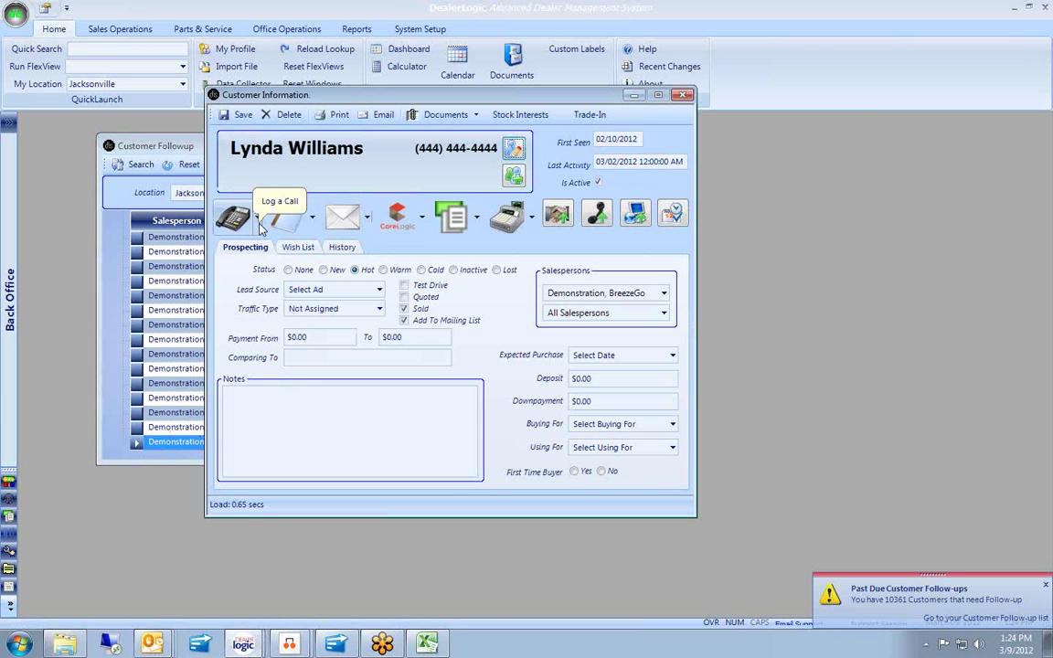
- Save a customer follow-up with the note "Called to make sure she was happy with the unit. And she was." and close the record
click(673, 216)
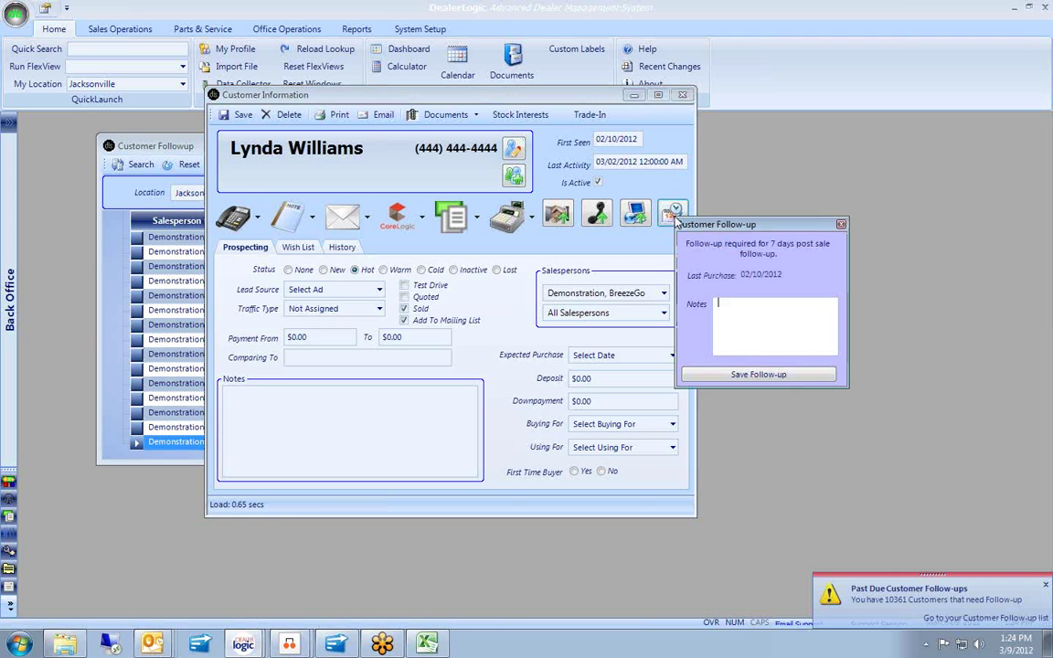
text(Call)
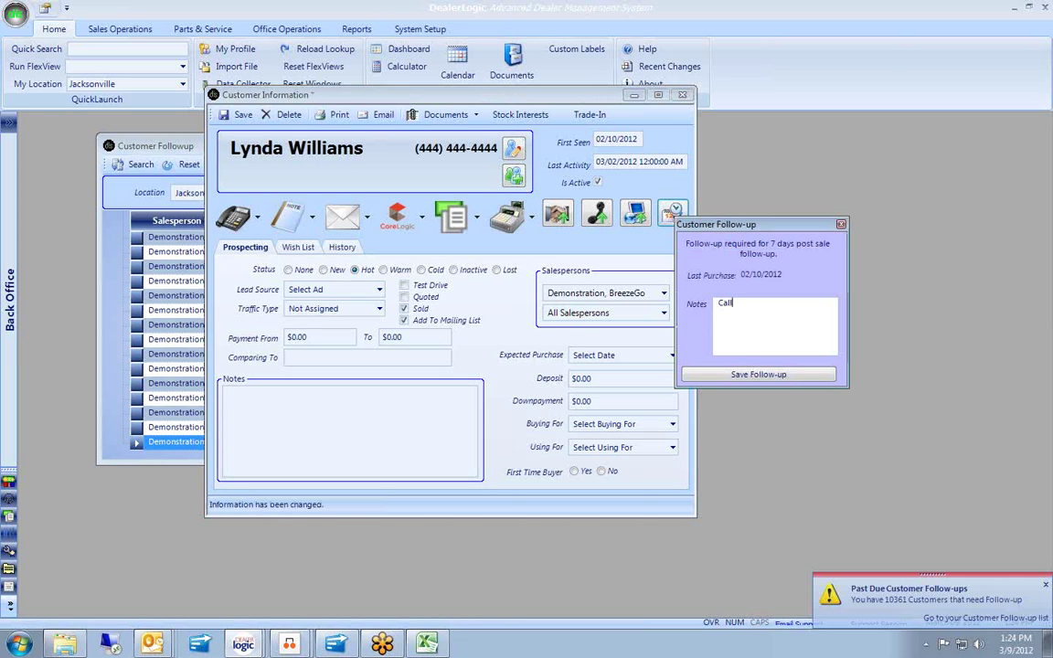
text(ed to make sure,)
key(BackSpace)
text(she)
text( was.)
text( hap)
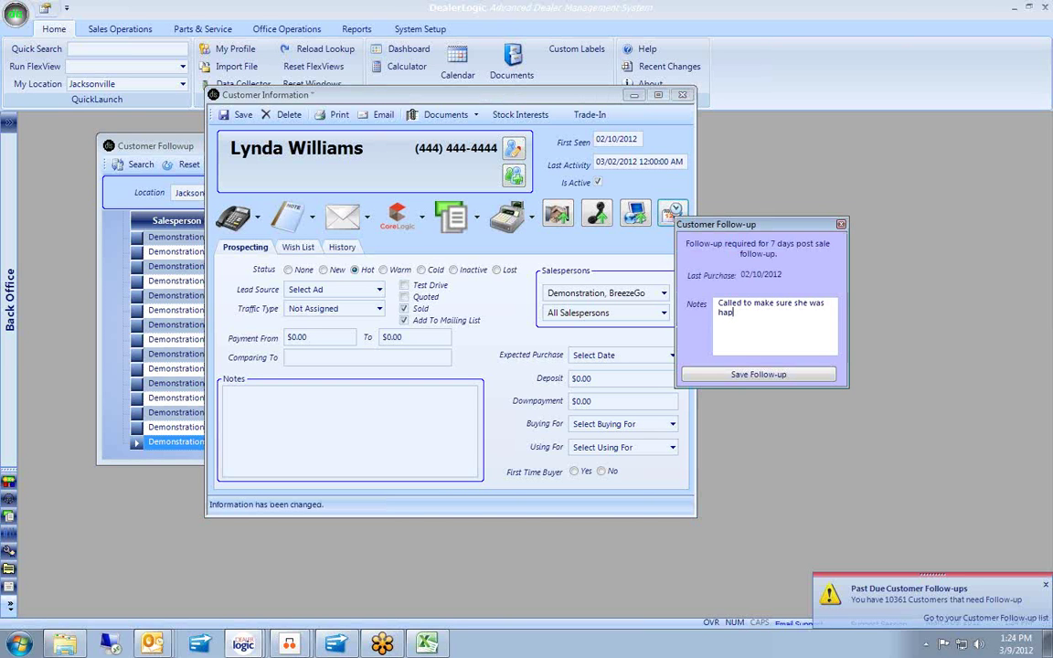
text(py with the unit. And she was)
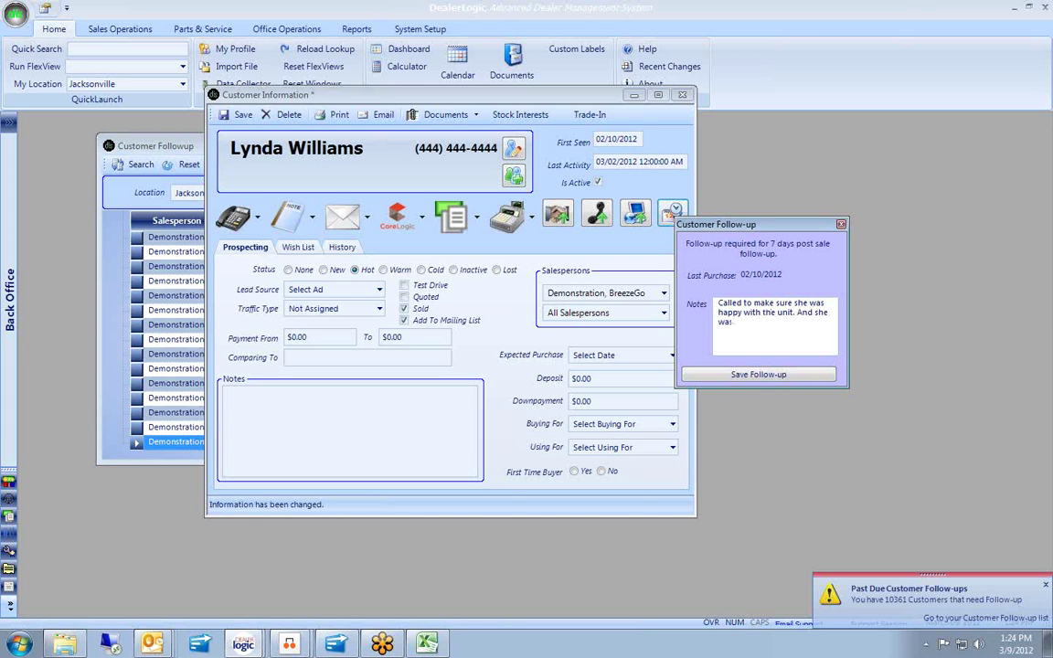
text(..)
key(BackSpace)
click(786, 376)
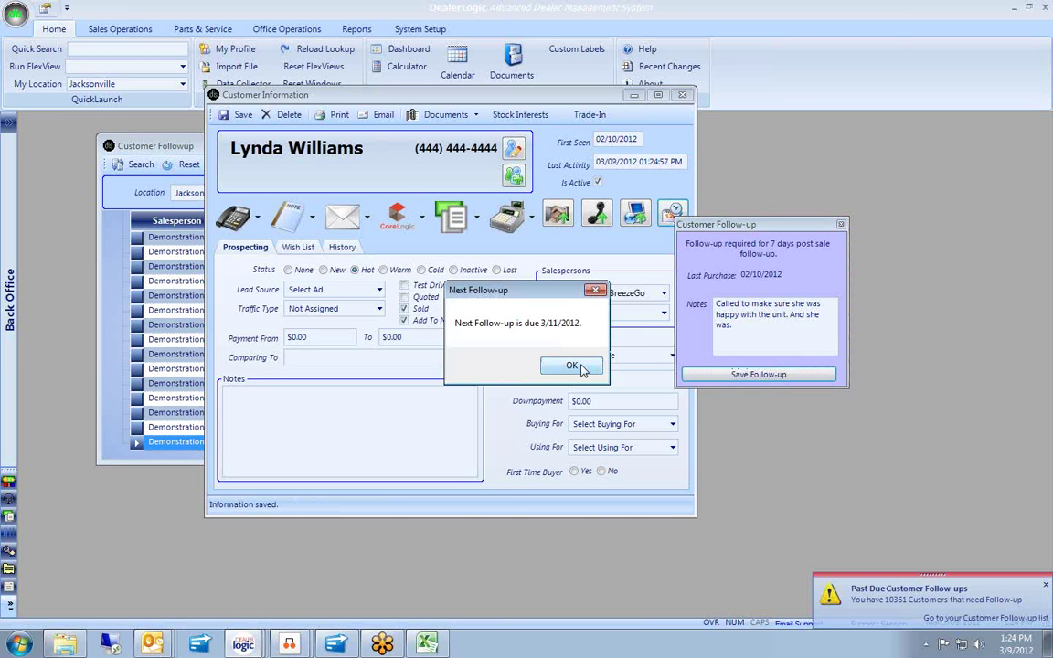
click(578, 367)
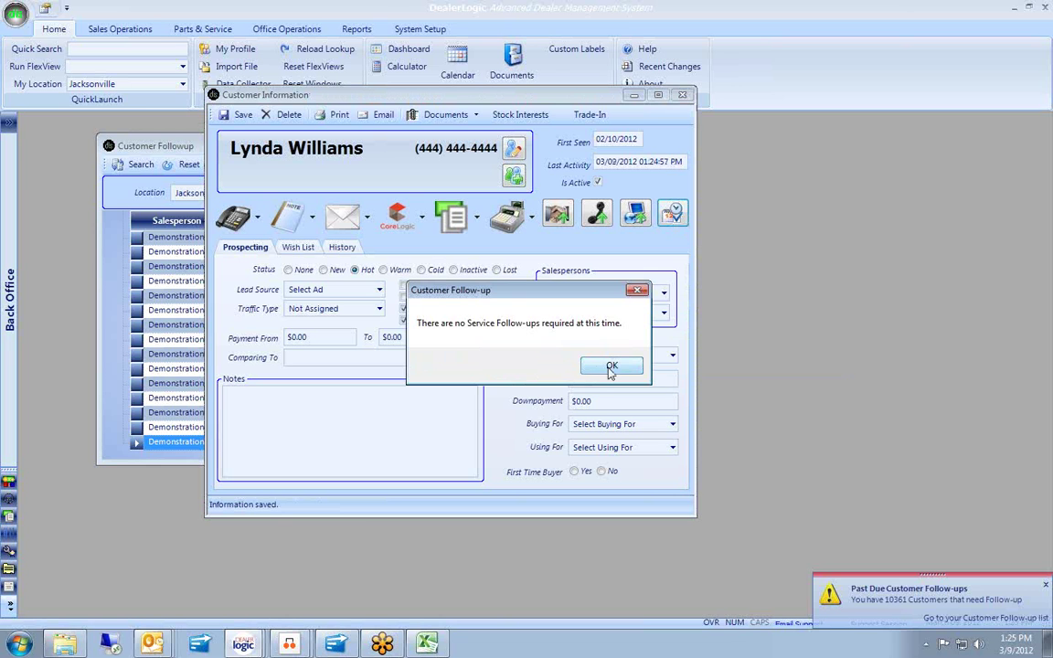
click(611, 368)
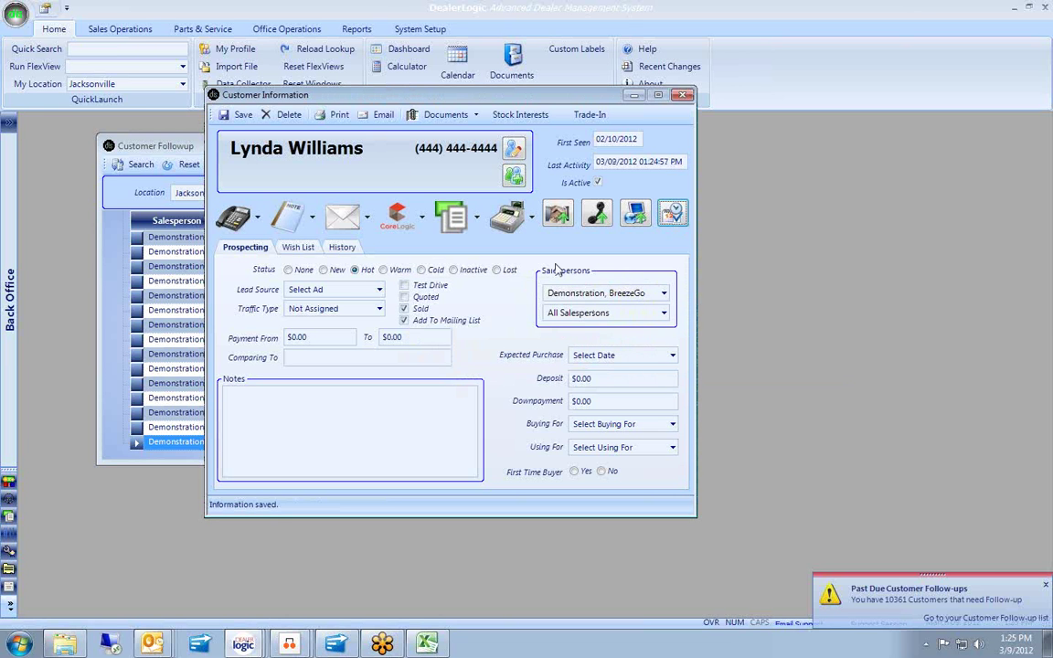
click(686, 97)
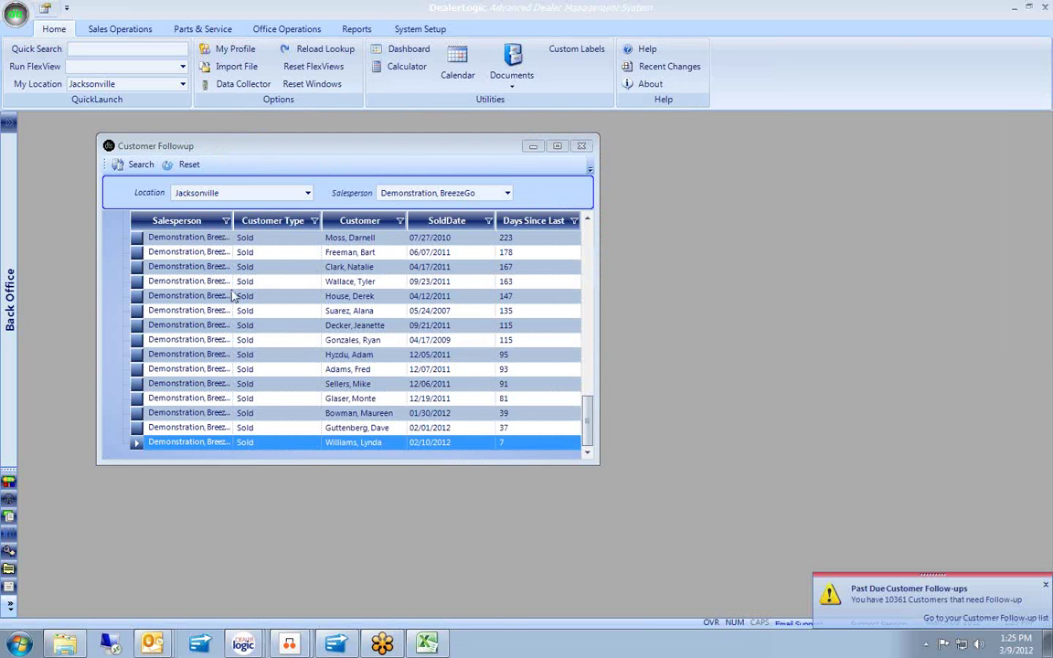
- Collapse the Sold follow-ups, expand the Service ones and open the last listed customer's record to check its required follow-up
click(590, 365)
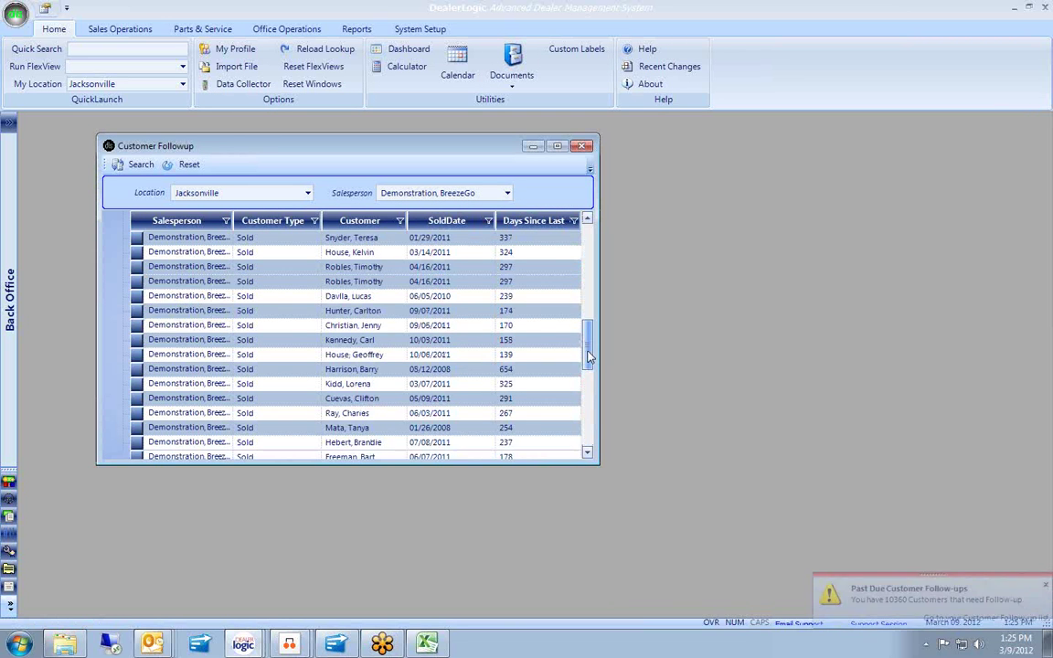
drag(586, 355, 589, 251)
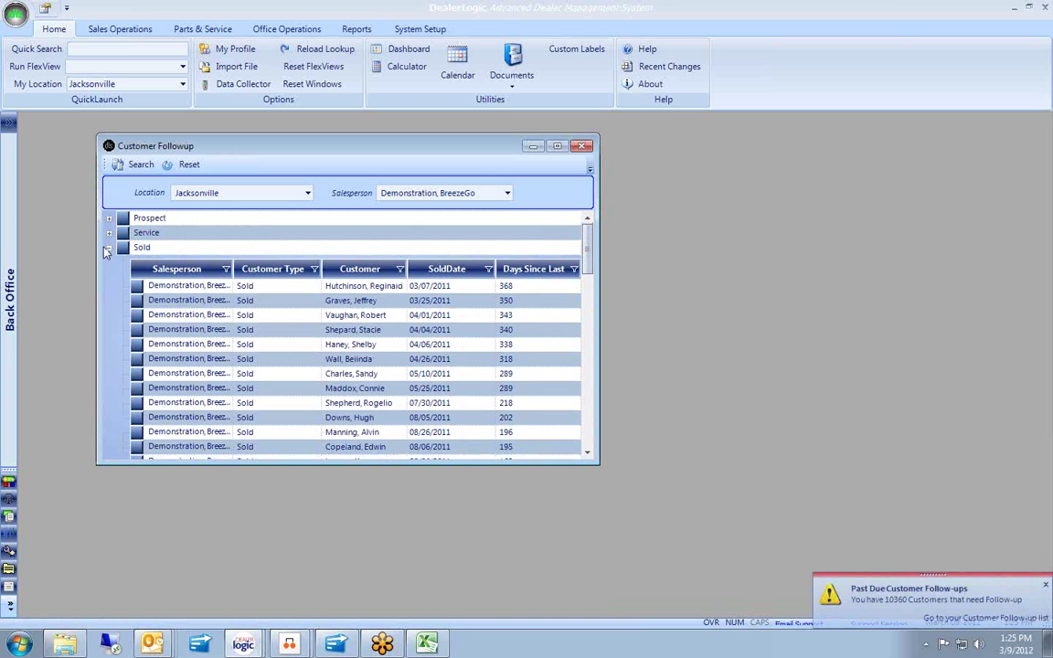
click(108, 244)
click(108, 233)
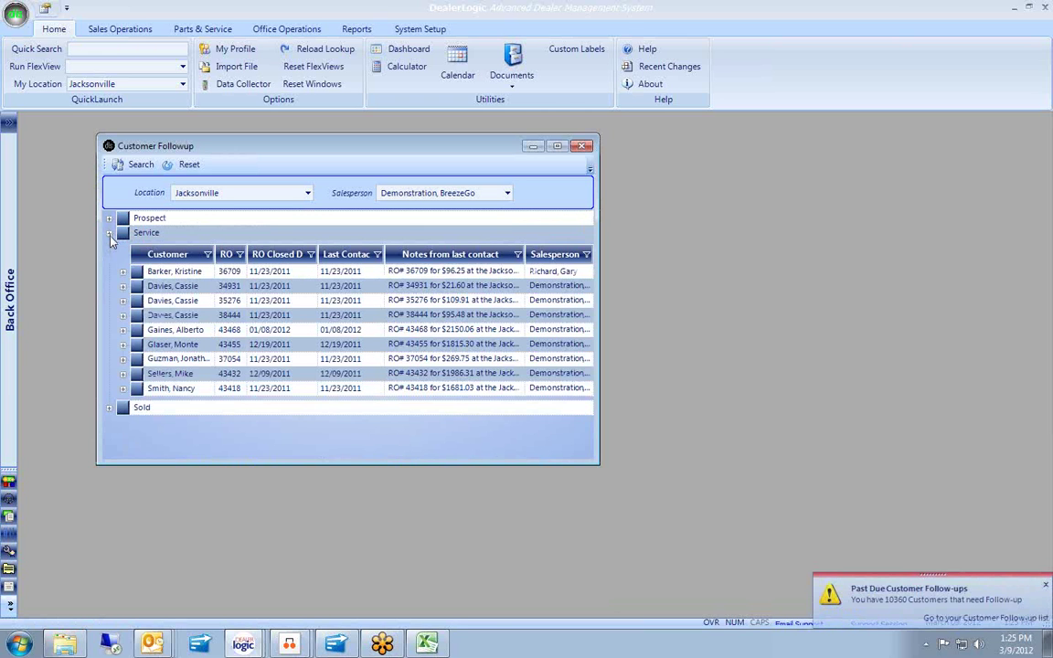
double_click(139, 391)
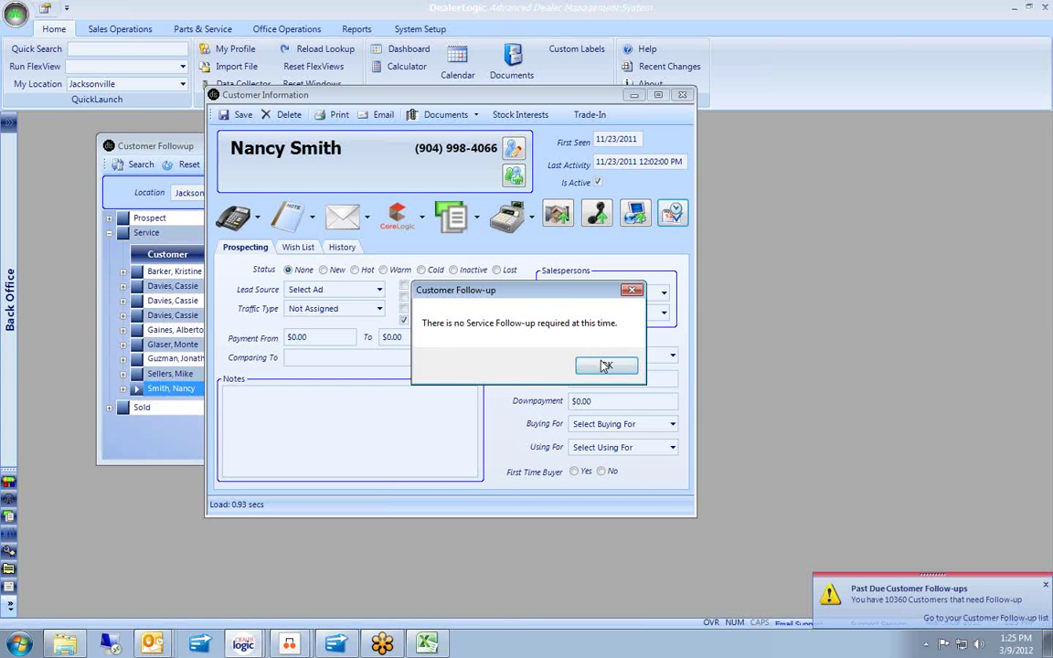
- Dismiss the service follow-up message and close both the customer's record and the Customer Followup window
click(606, 364)
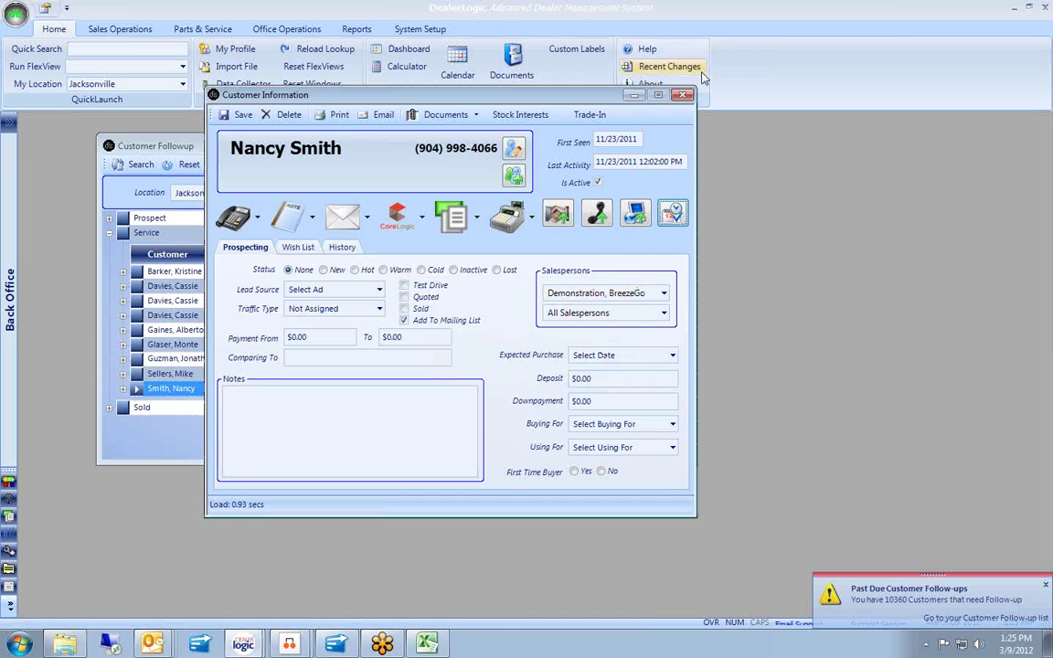
click(684, 95)
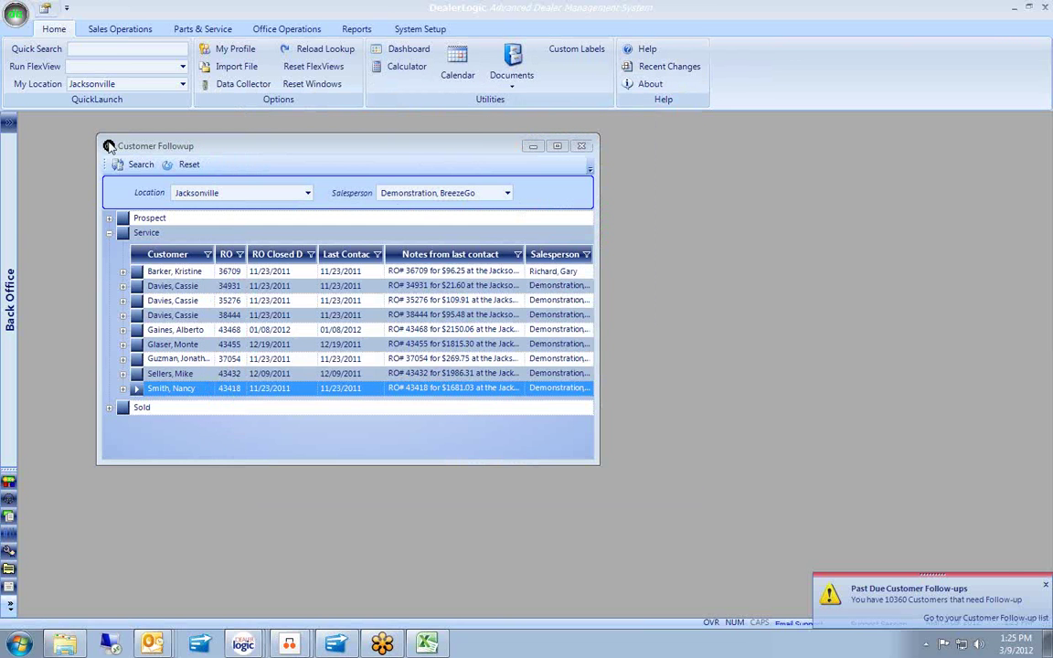
double_click(108, 146)
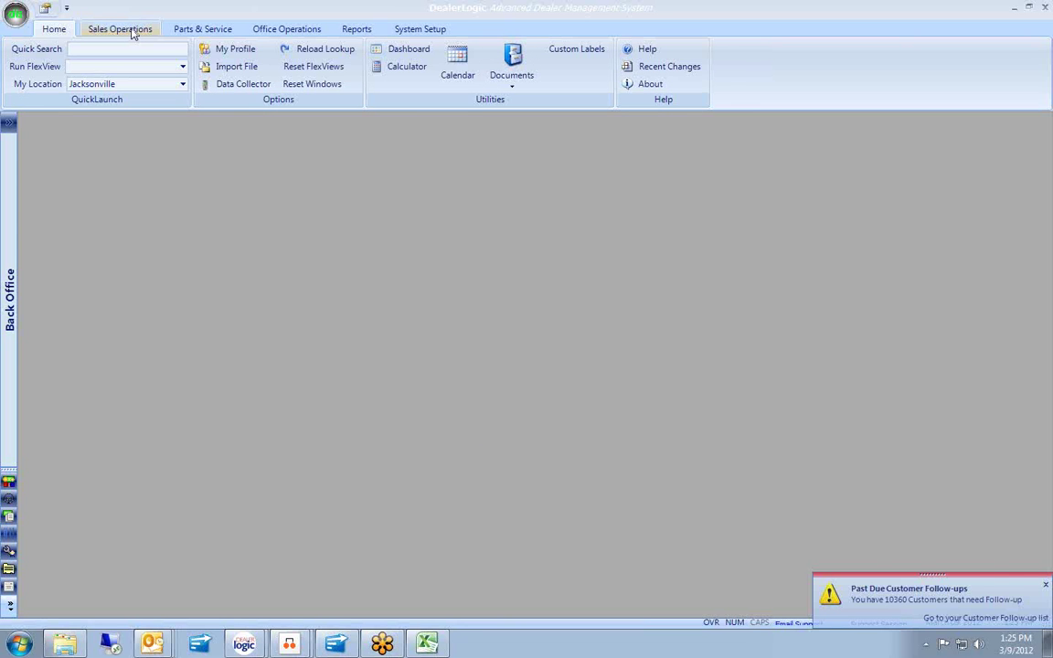
- Set the follow-up interval to 0 minutes in the profile preferences, save them and dismiss the past-due follow-ups alert
click(232, 53)
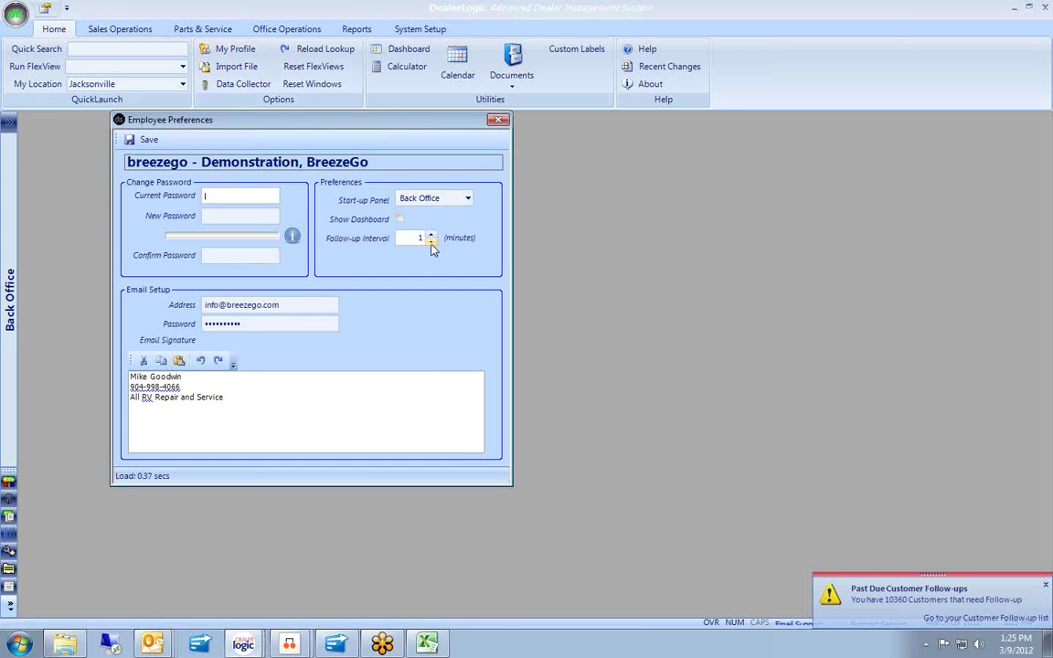
click(432, 244)
click(143, 140)
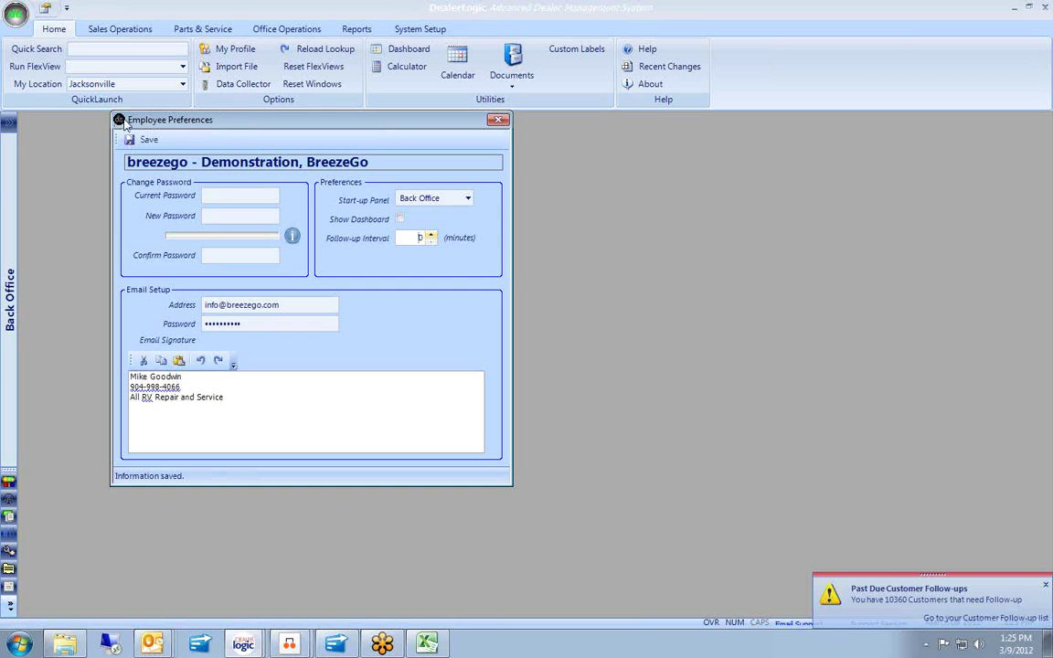
click(1045, 585)
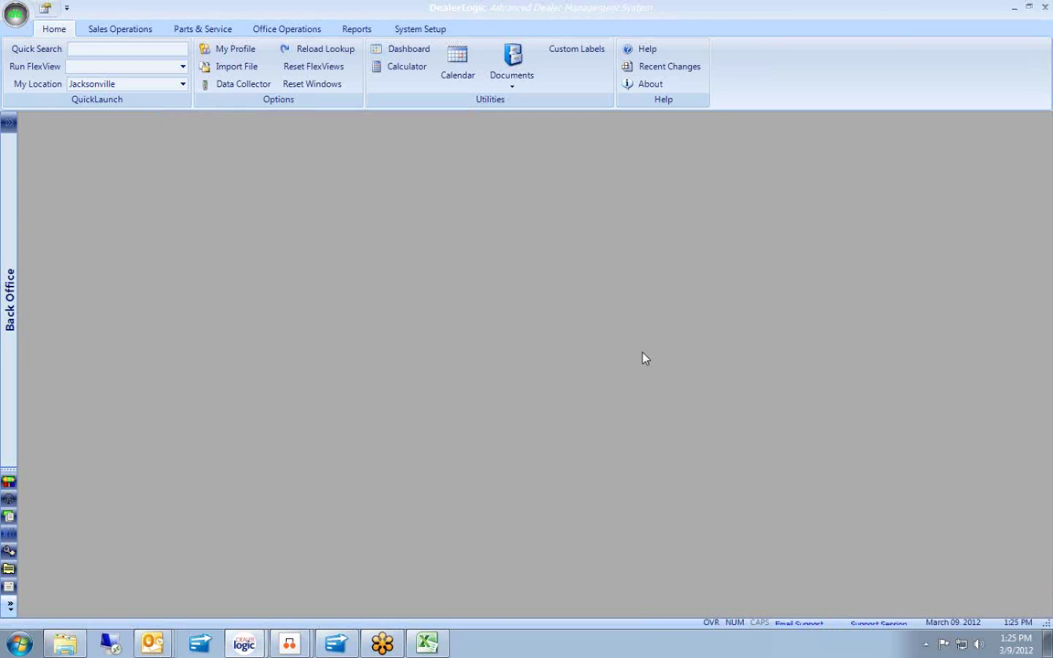
- Start a new quote, mark it for posting to the salesboard, check the month choices and discard the quote
click(118, 29)
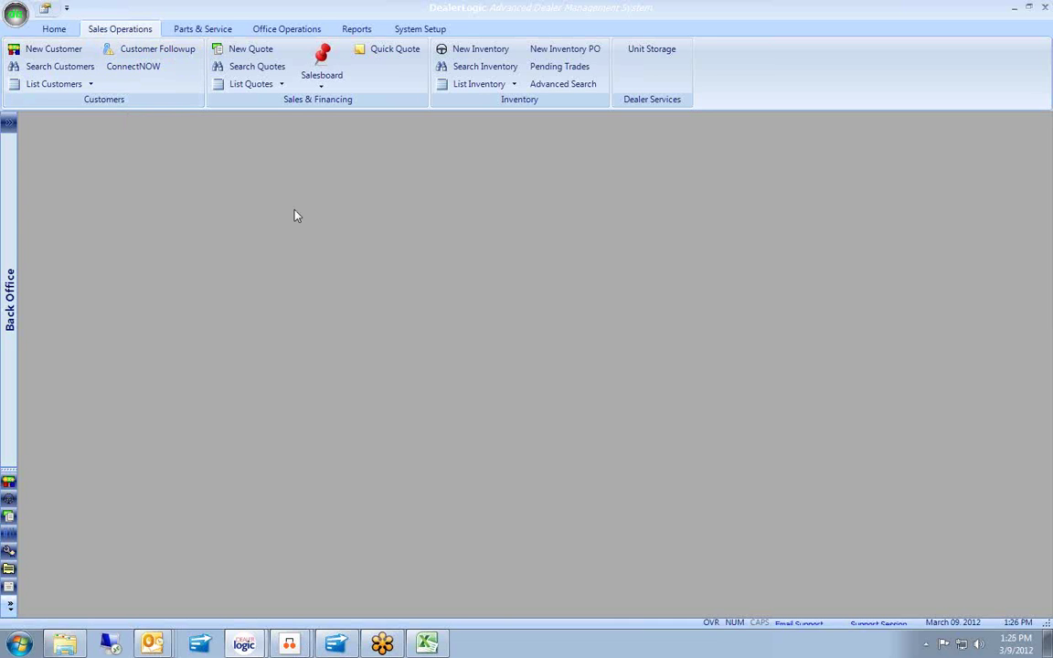
click(259, 53)
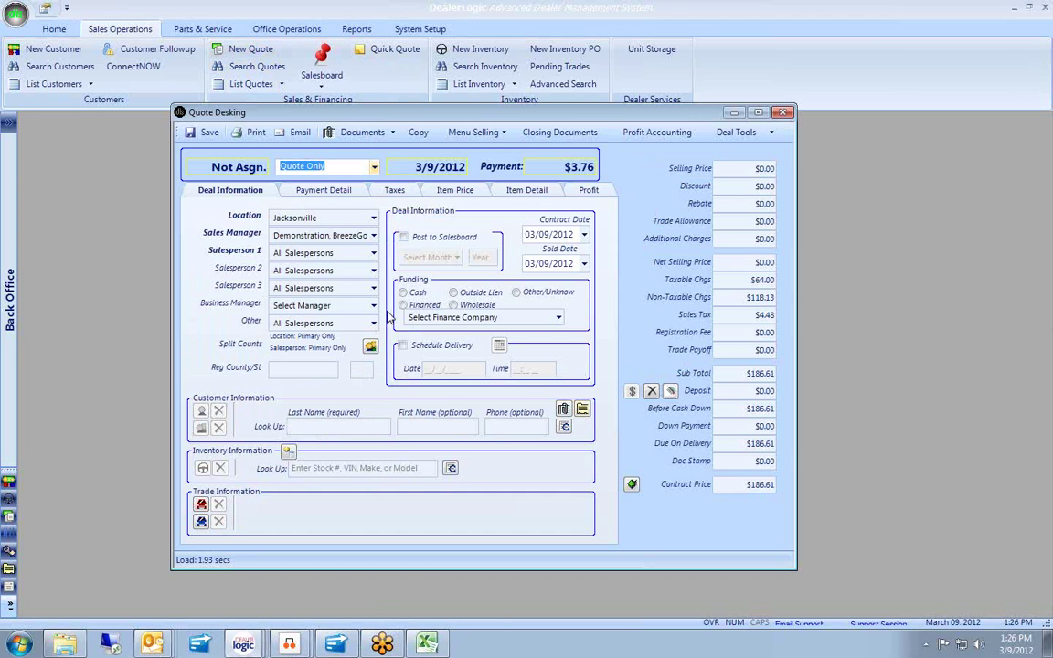
click(403, 238)
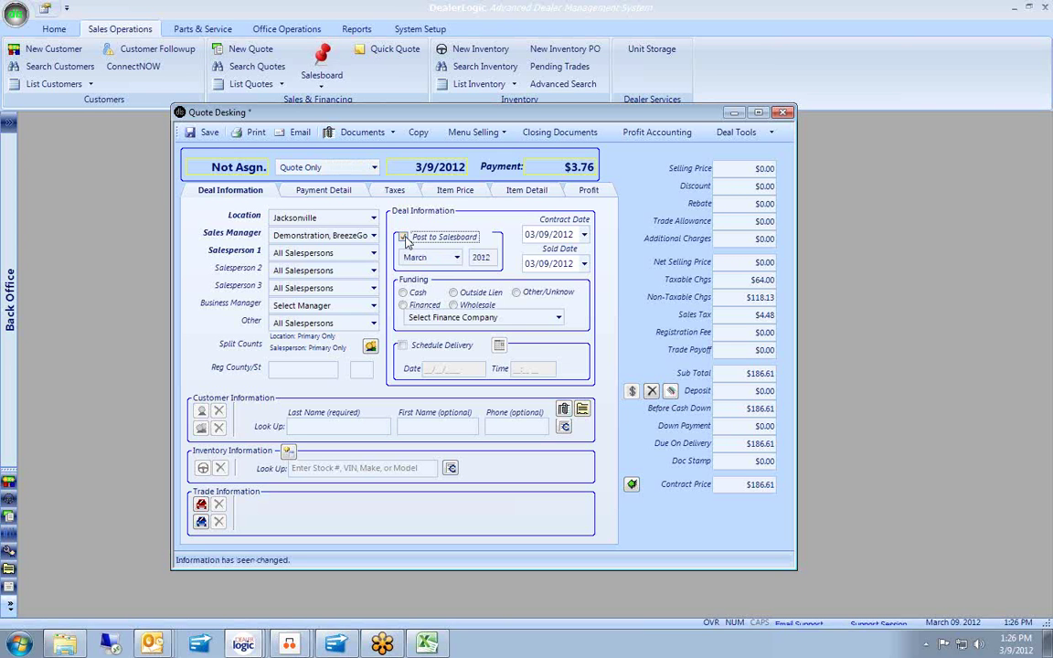
click(457, 259)
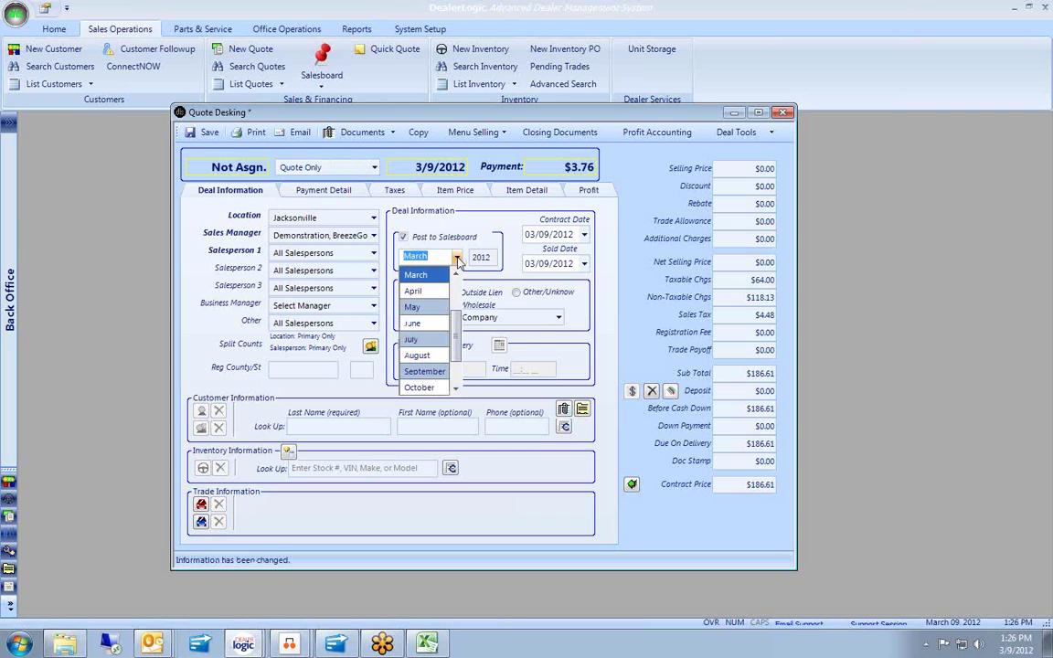
click(457, 259)
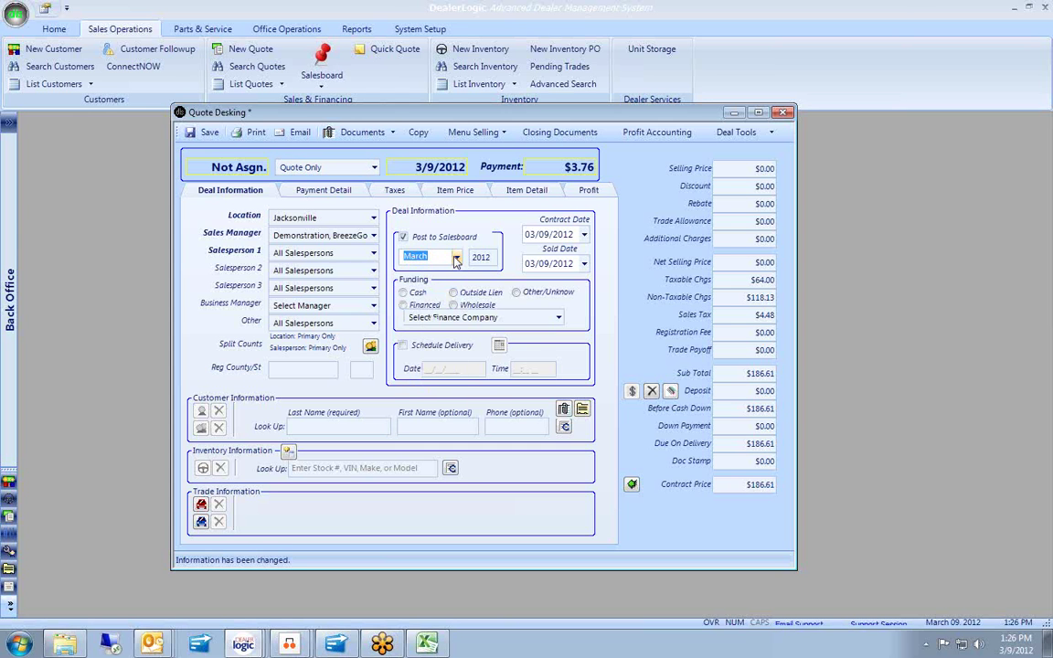
click(783, 113)
click(565, 372)
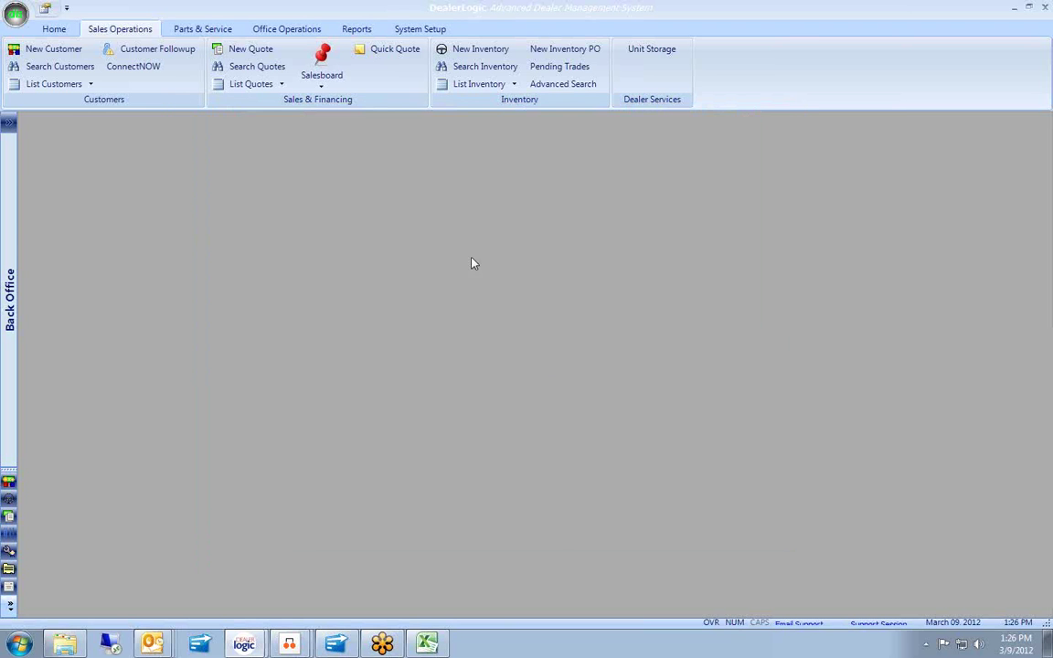
- Display the location salesboard and open the 2/28/2012 quote for the 2006 Forest River Sandpiper
click(310, 69)
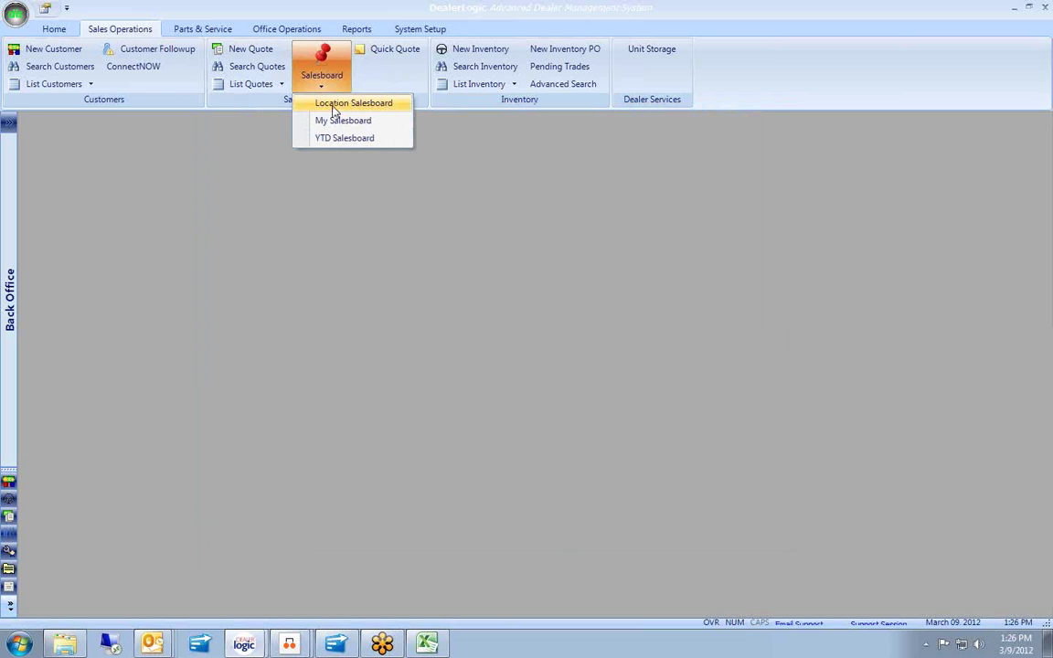
click(334, 108)
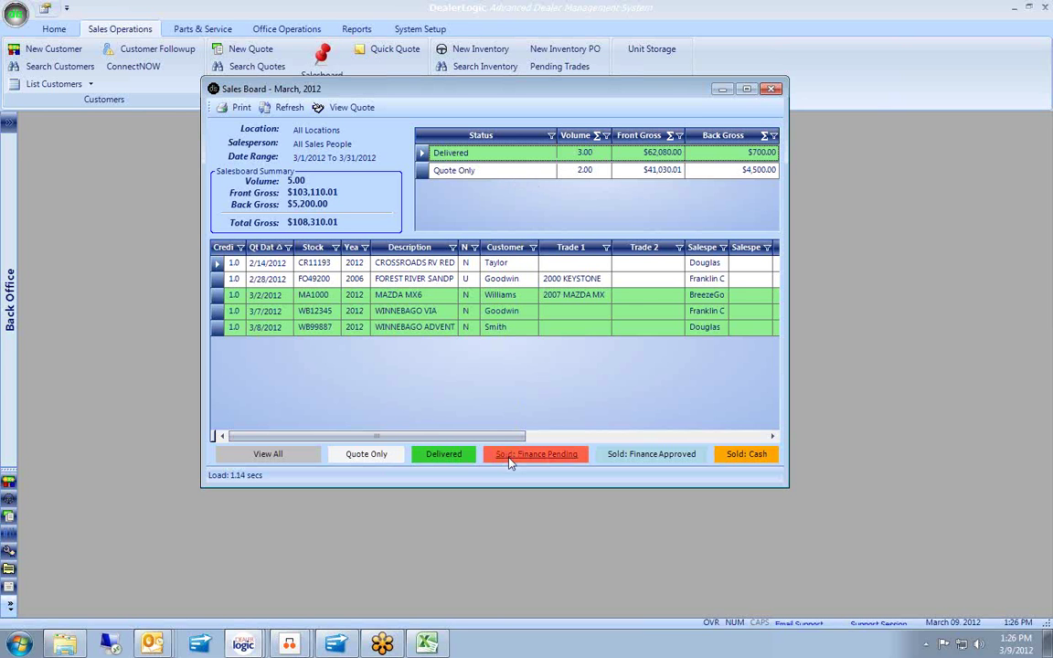
click(217, 279)
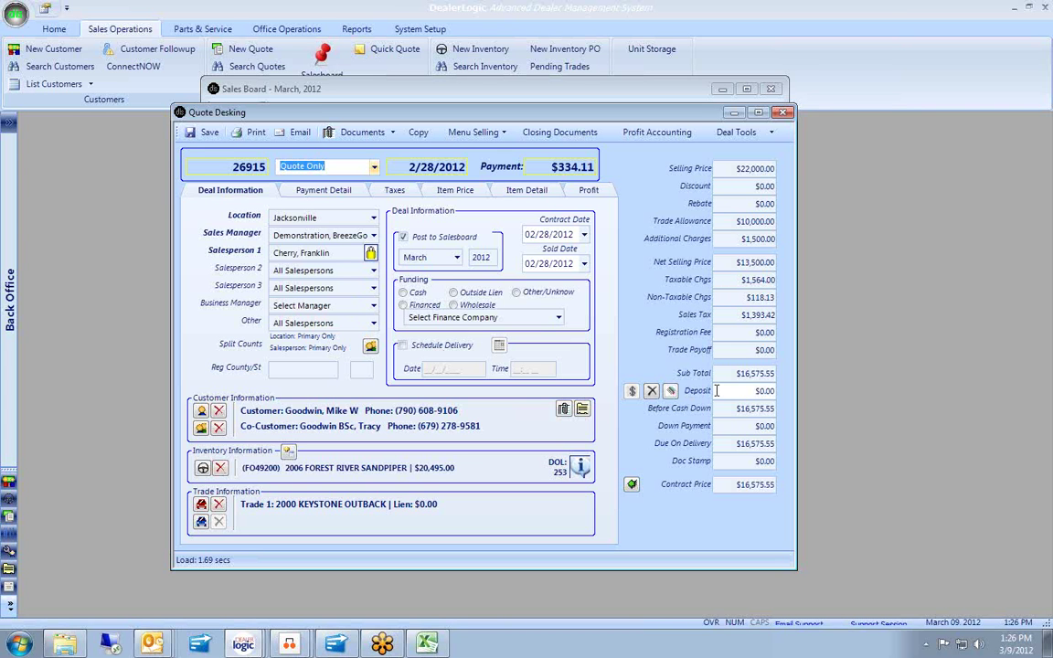
- Set the quote's status to Sold: Finance Pending, save and close it, and refresh the salesboard before closing it
click(374, 168)
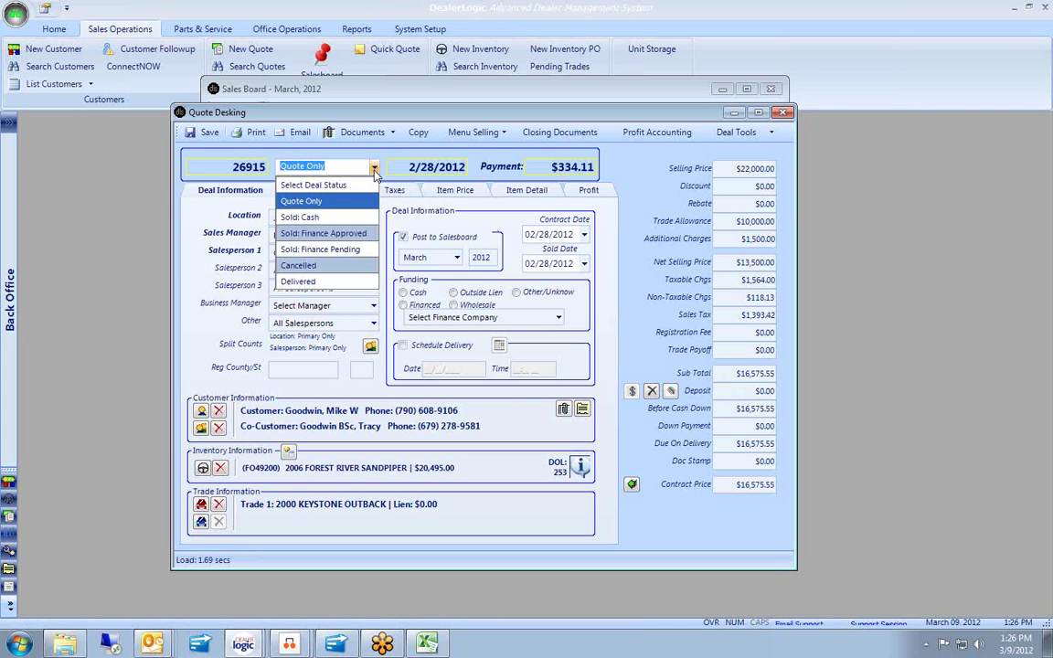
click(356, 250)
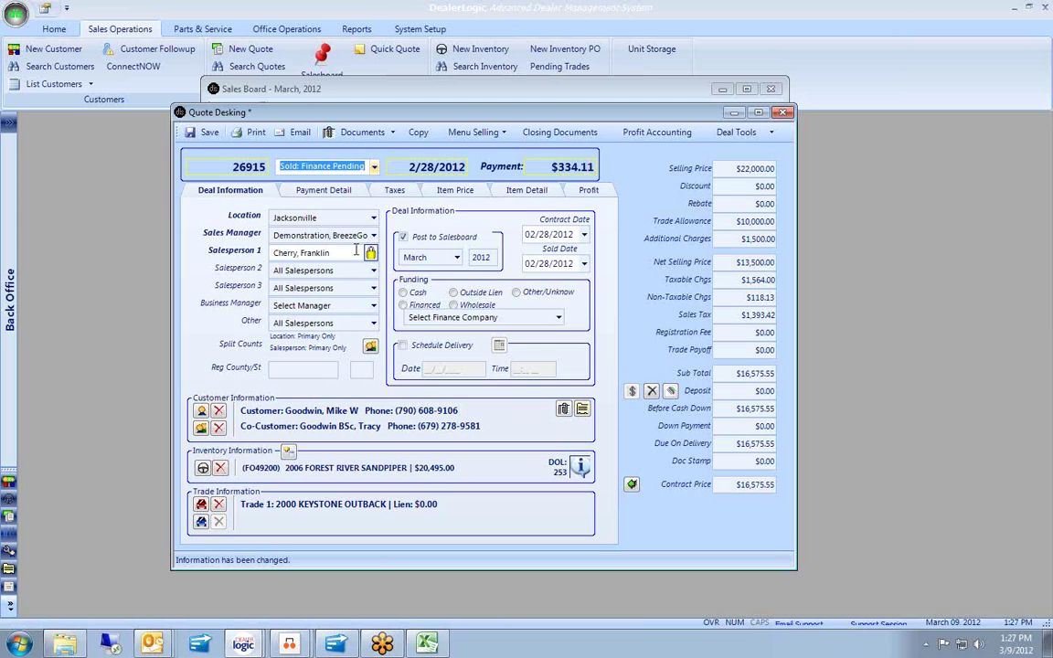
click(204, 132)
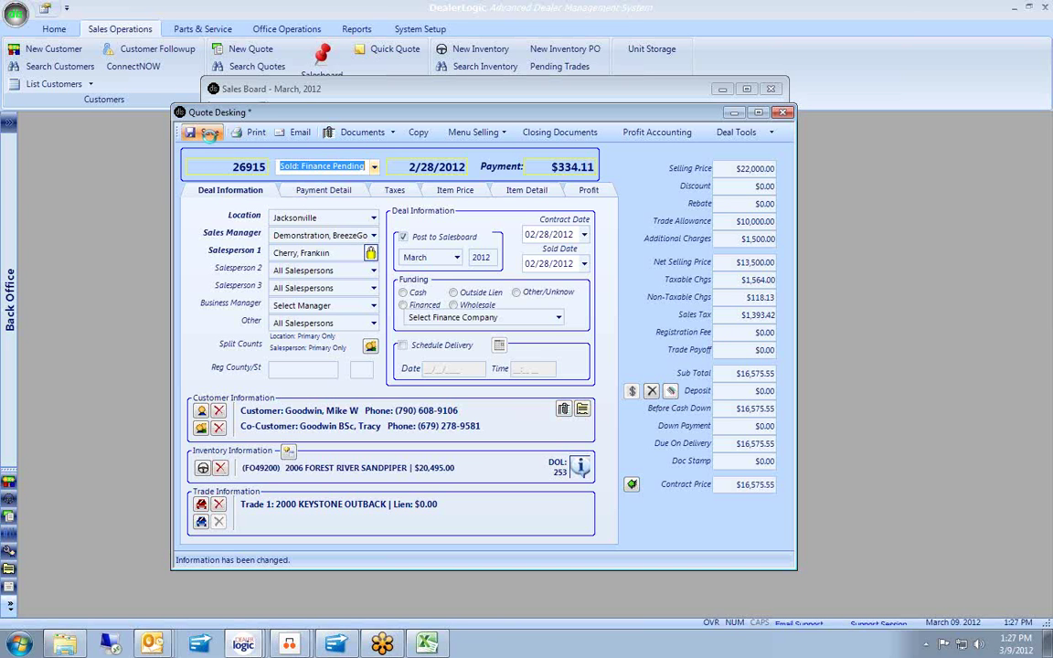
double_click(180, 113)
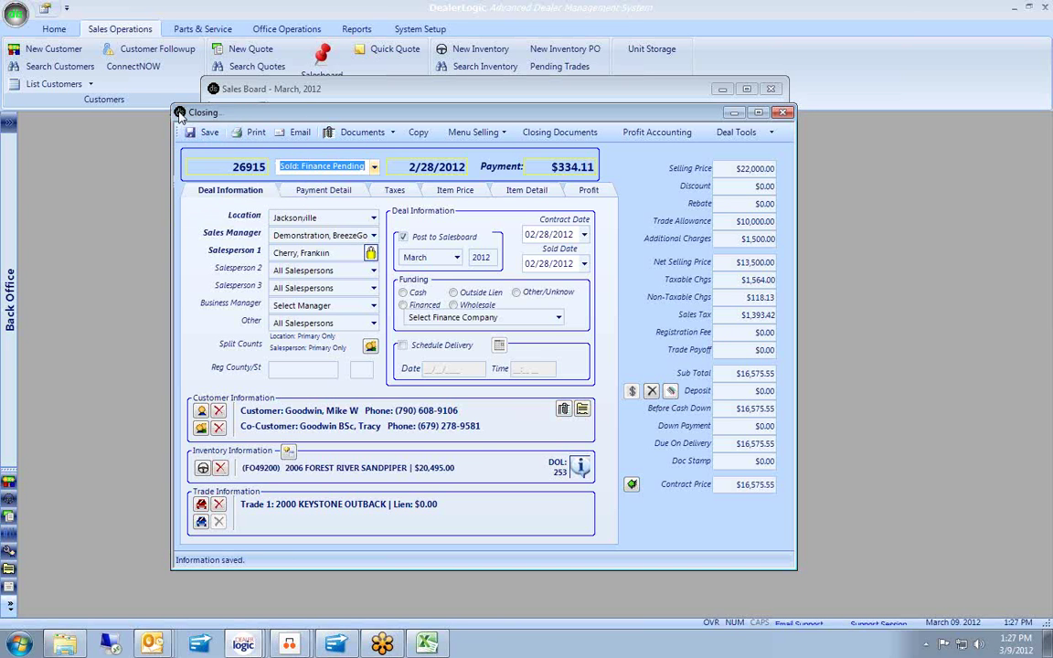
click(282, 107)
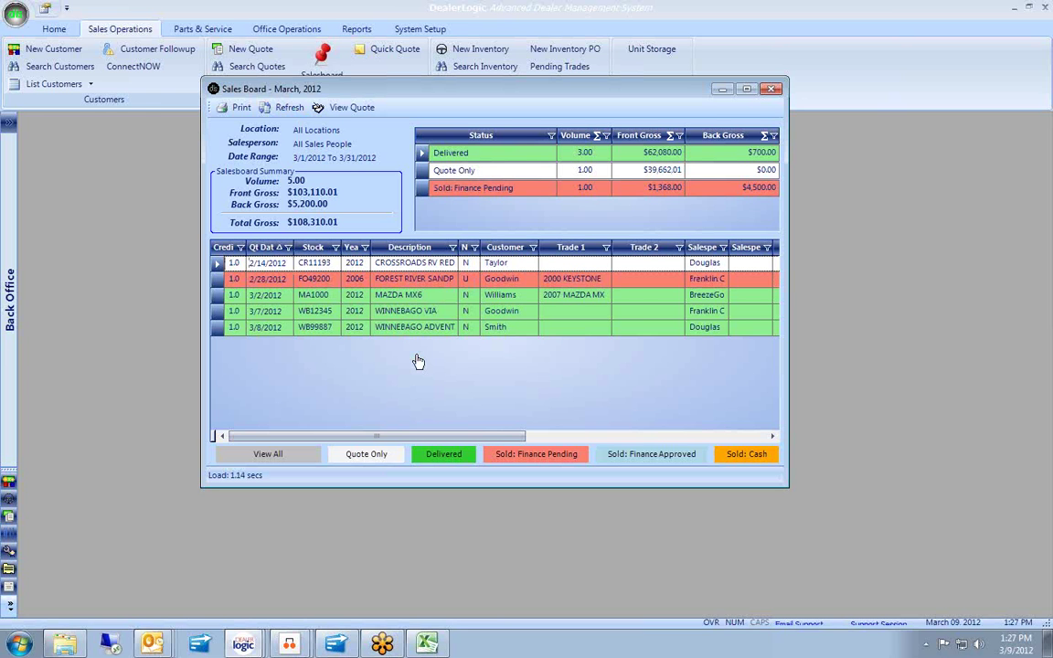
click(773, 89)
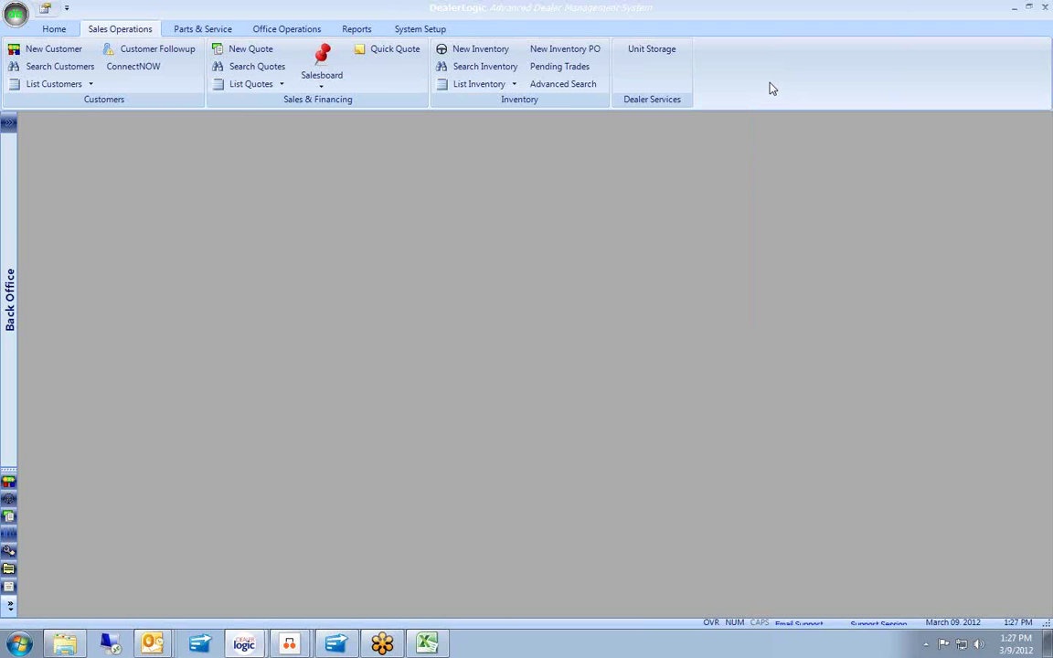
- List the recent quotes and show the search criteria above the deal list
click(245, 87)
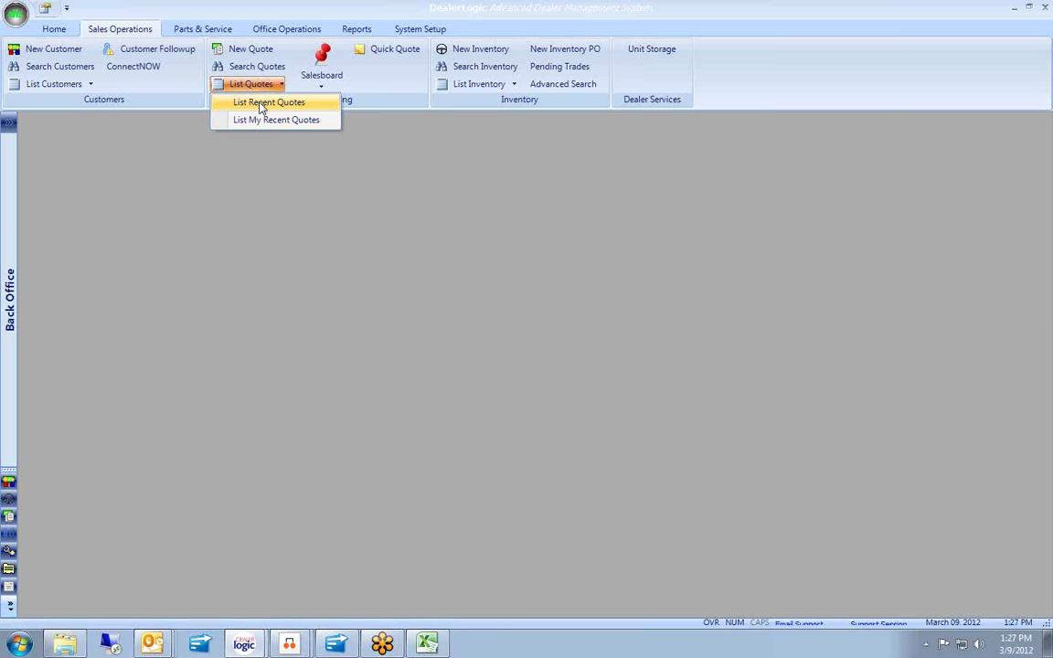
click(262, 103)
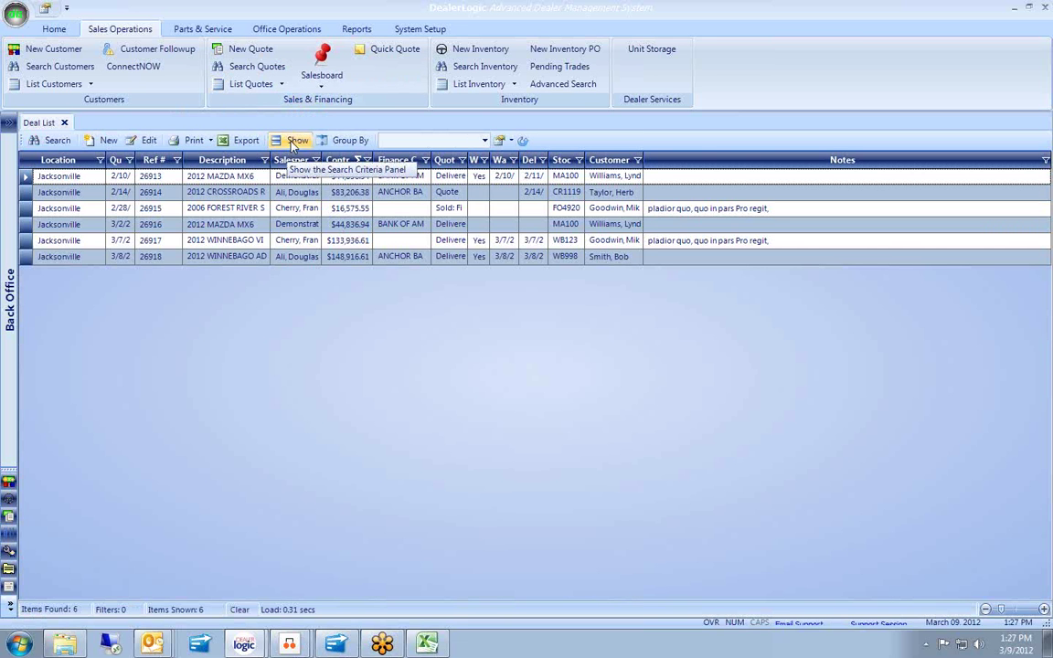
click(293, 142)
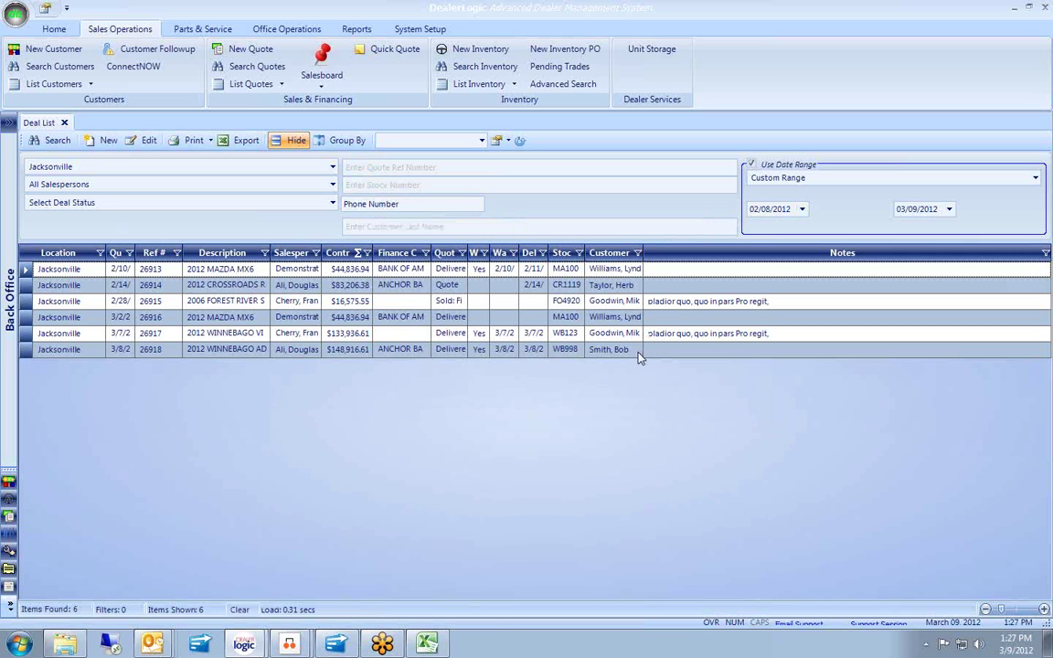
- Add the Home Phone and Cell Phone columns to the deal list and save the column setup
right_click(500, 288)
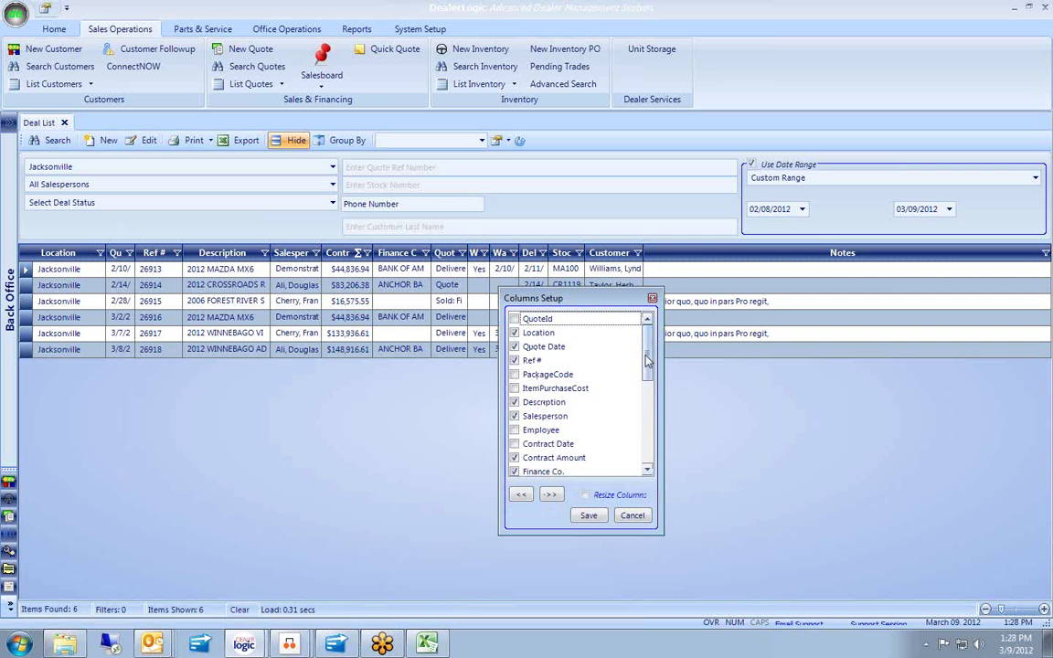
scroll(647, 361, down, 4)
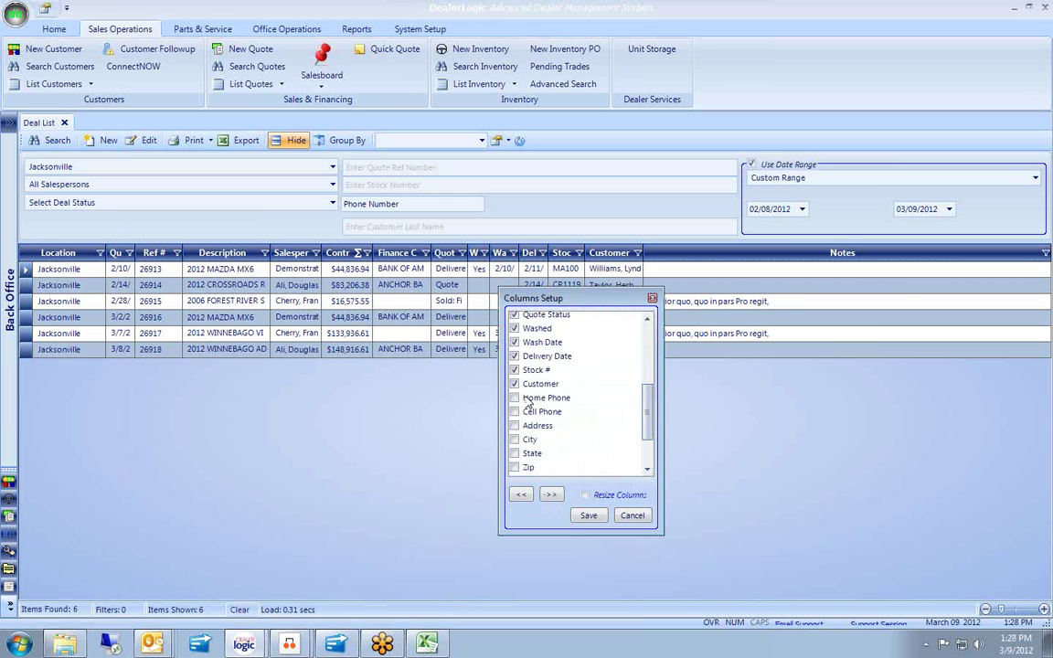
click(526, 402)
click(515, 413)
click(596, 521)
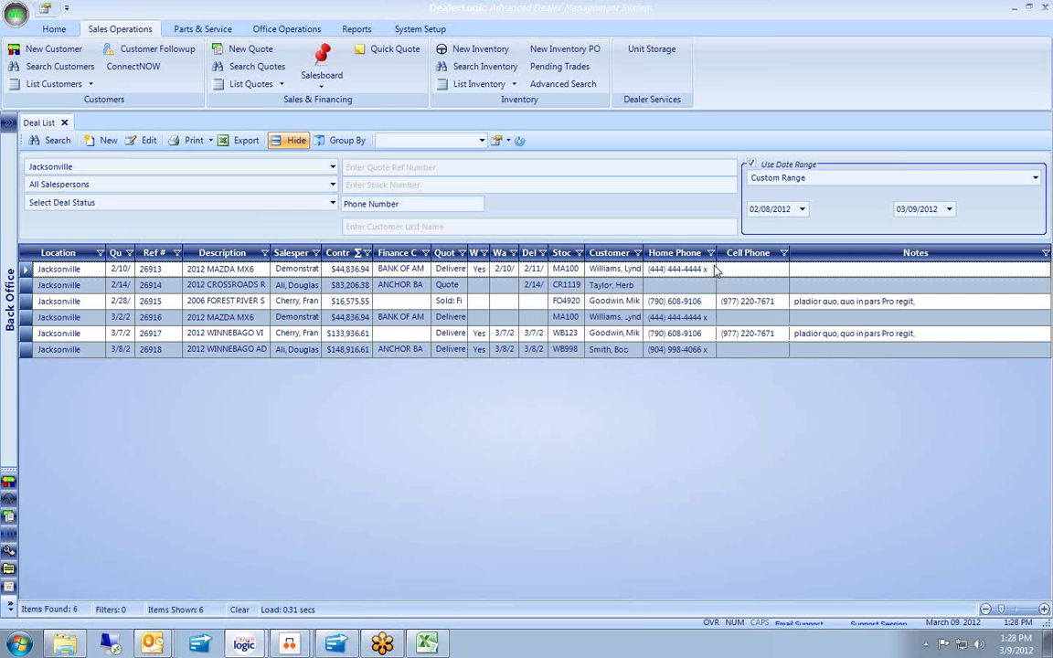
- Widen the Home Phone and Salesperson columns and sort the deal list by salesperson
drag(720, 252, 736, 252)
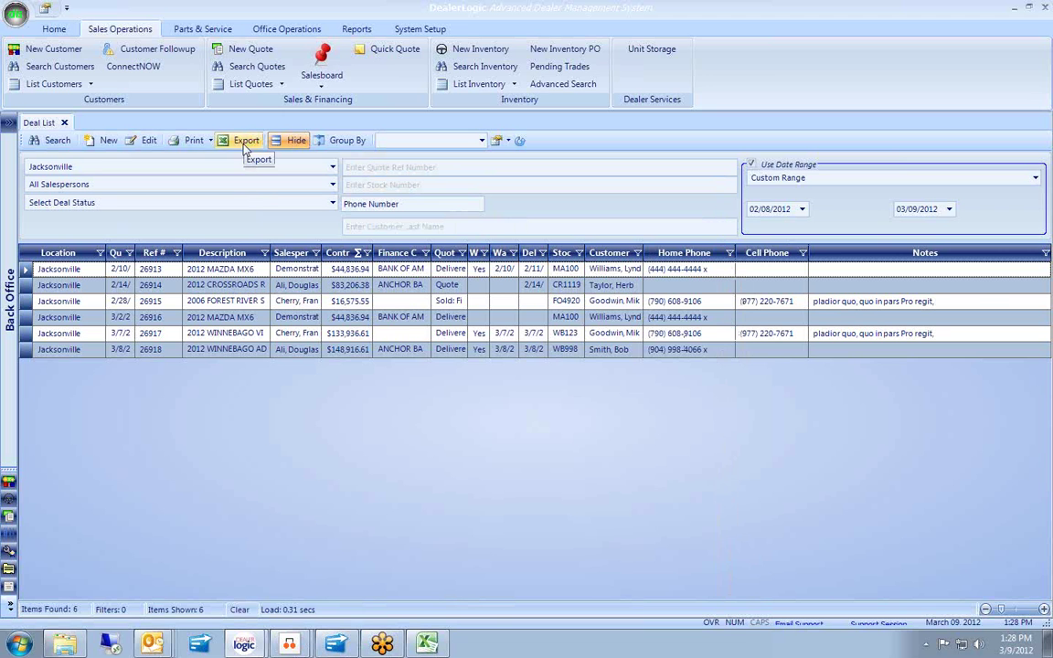
drag(324, 253, 369, 253)
click(322, 255)
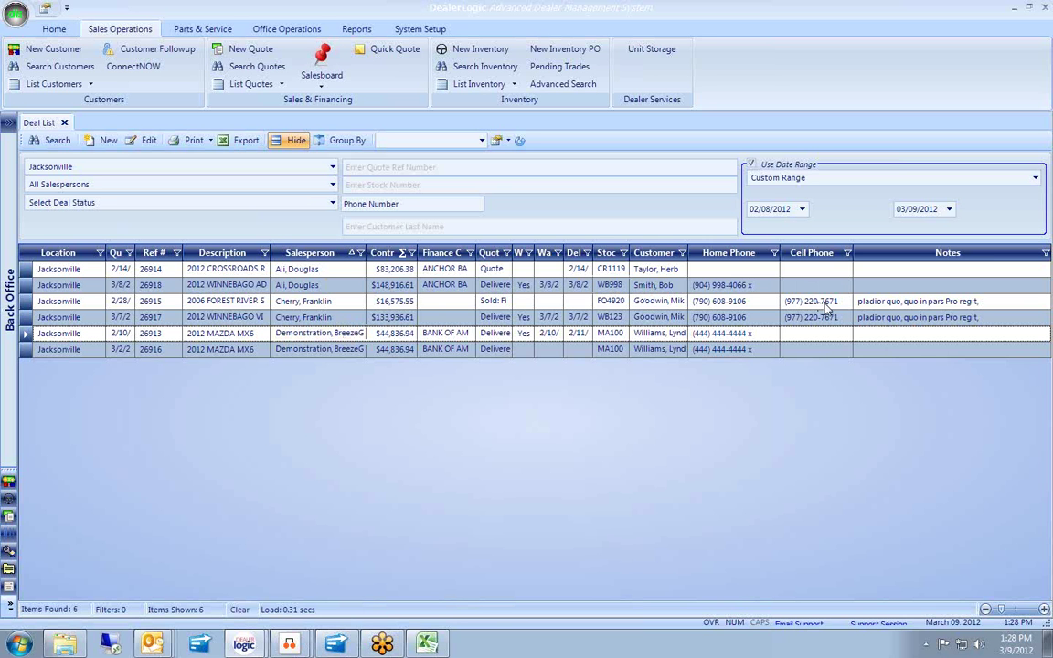
- Search the deals with a custom date range from 11/08/2011 to 12/31/2011
click(802, 210)
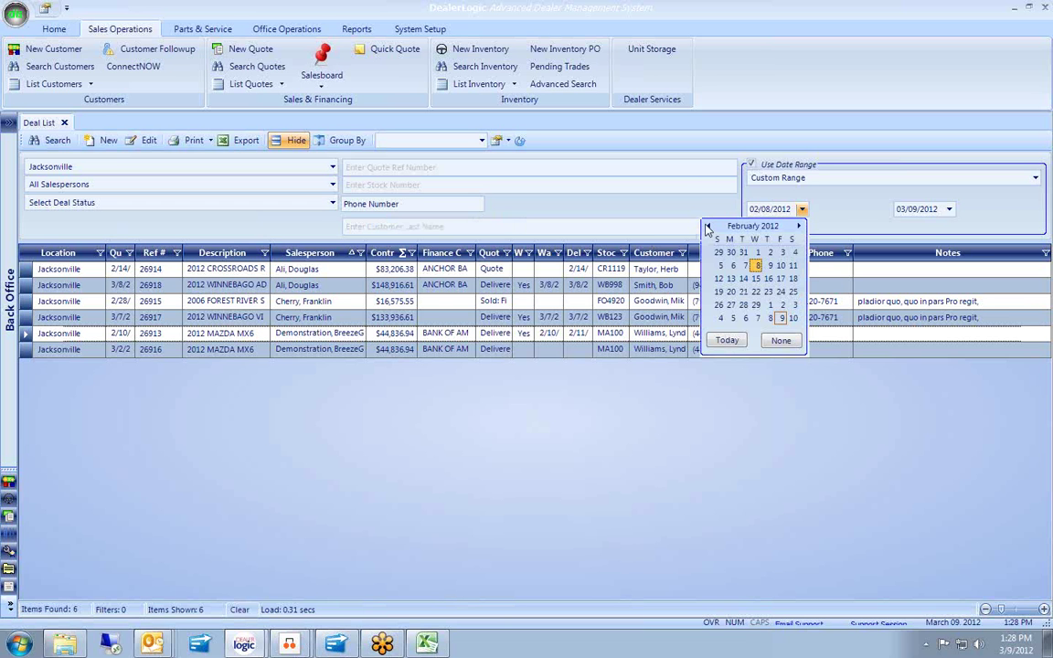
click(711, 187)
click(762, 208)
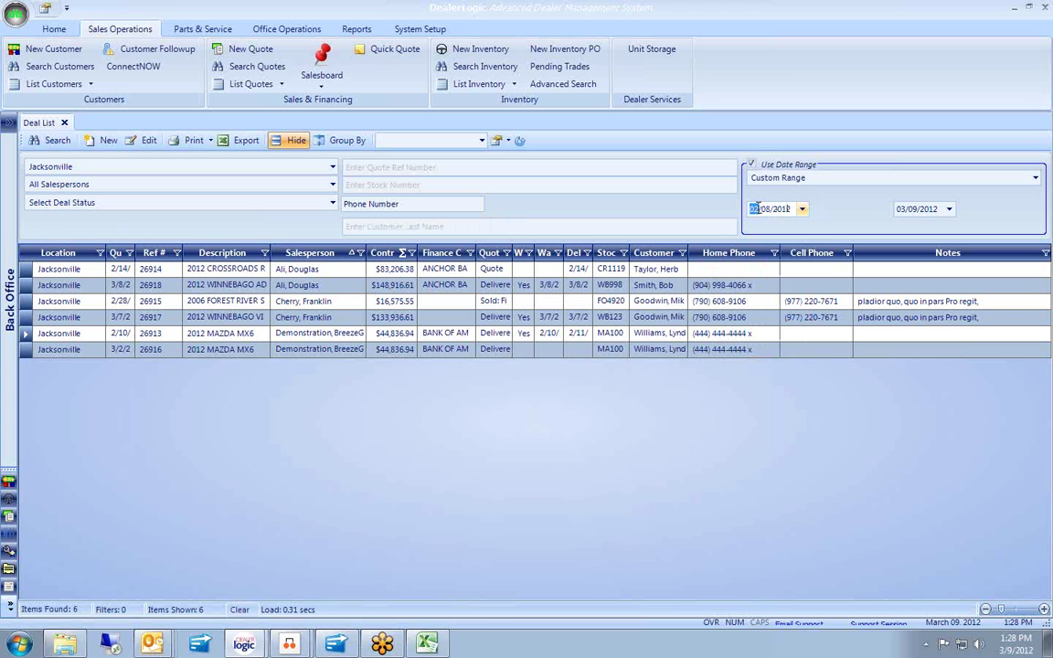
text(11)
key(Right)
key(Right)
text(2011)
key(Tab)
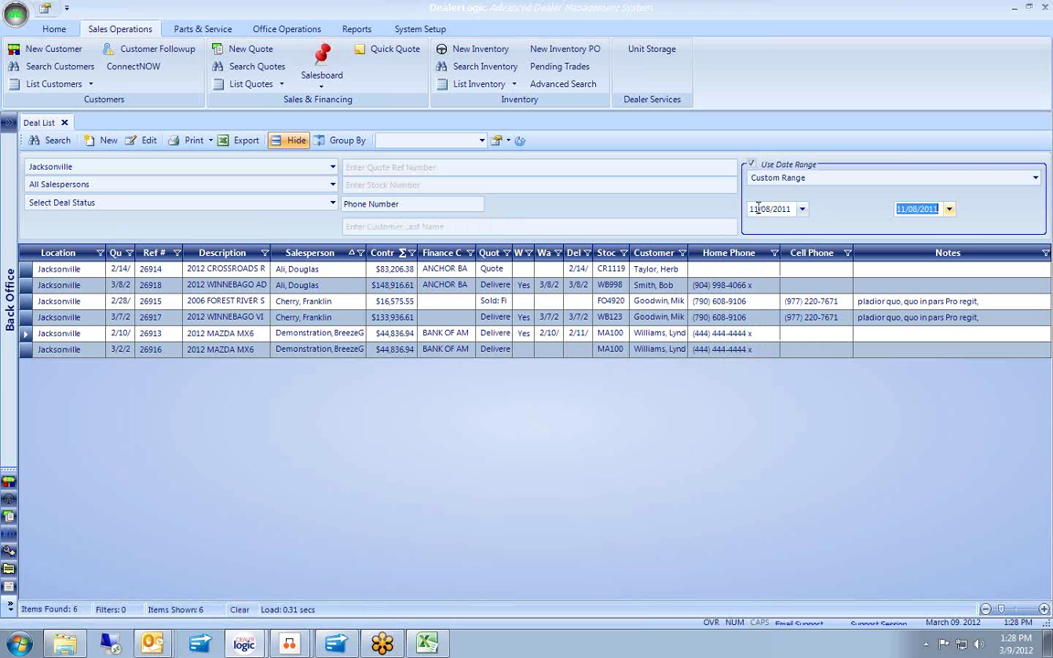
text(12/31/2011)
key(Return)
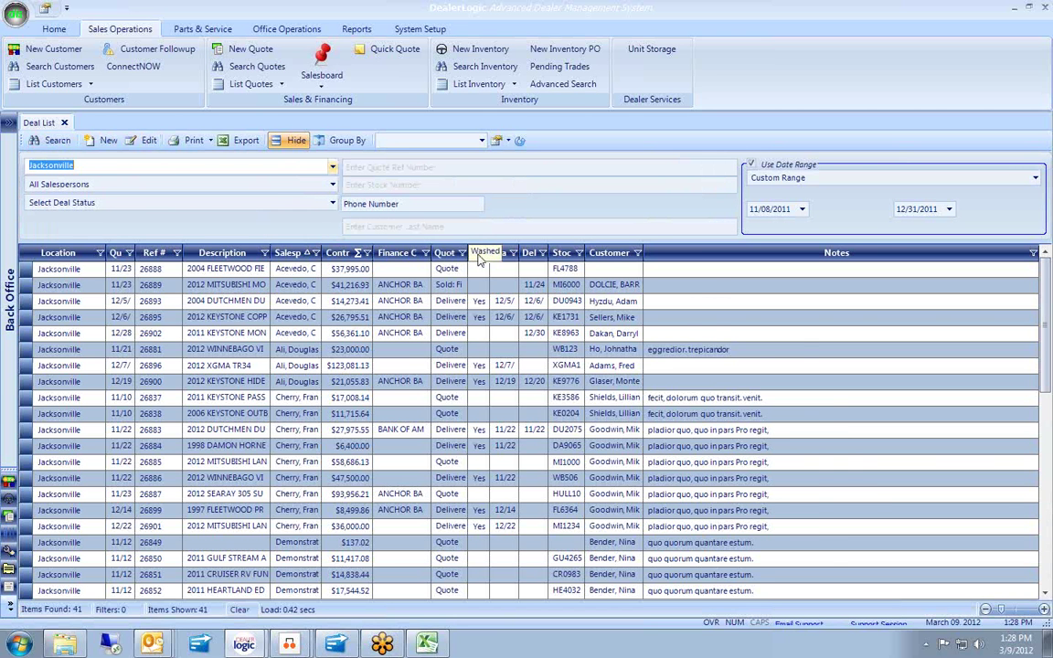
- Widen the Quote Status column and filter the deal list to Quote Only deals
drag(467, 252, 546, 251)
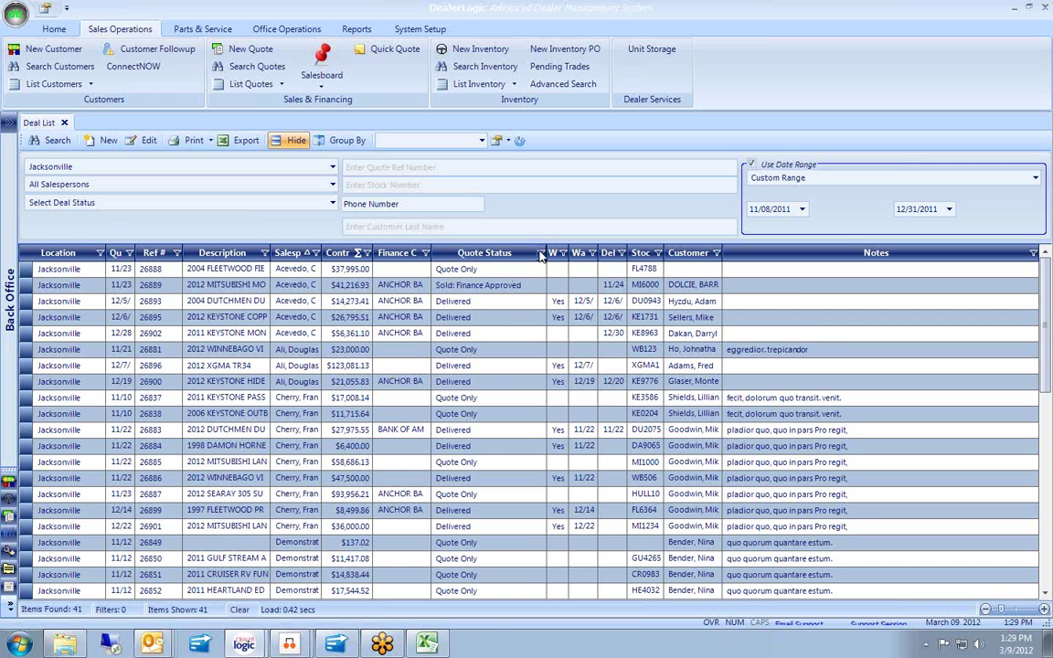
click(541, 254)
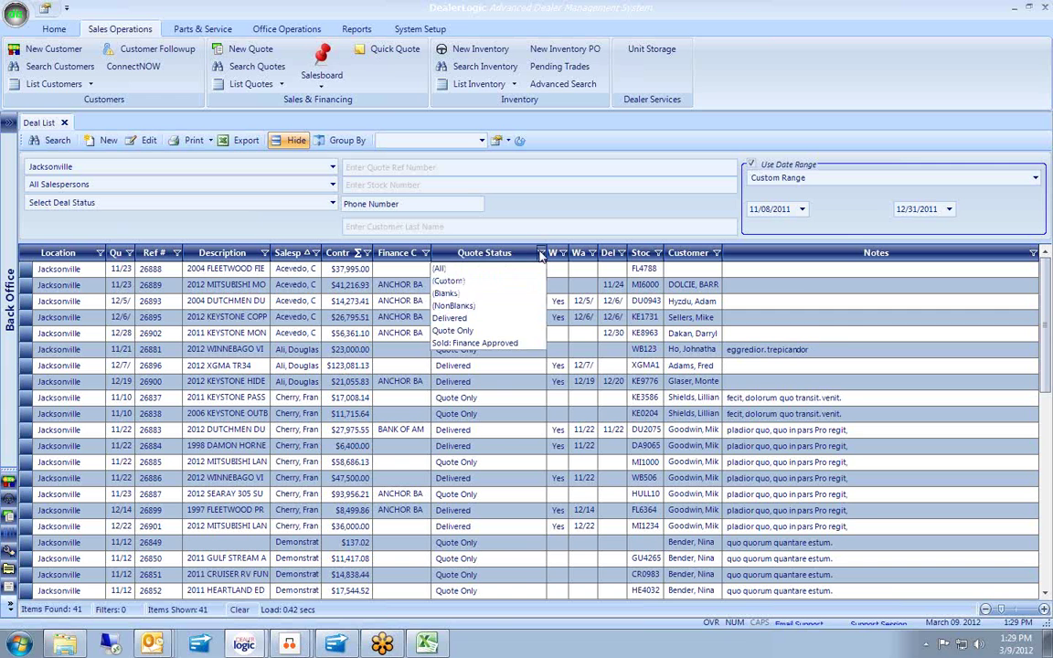
click(465, 331)
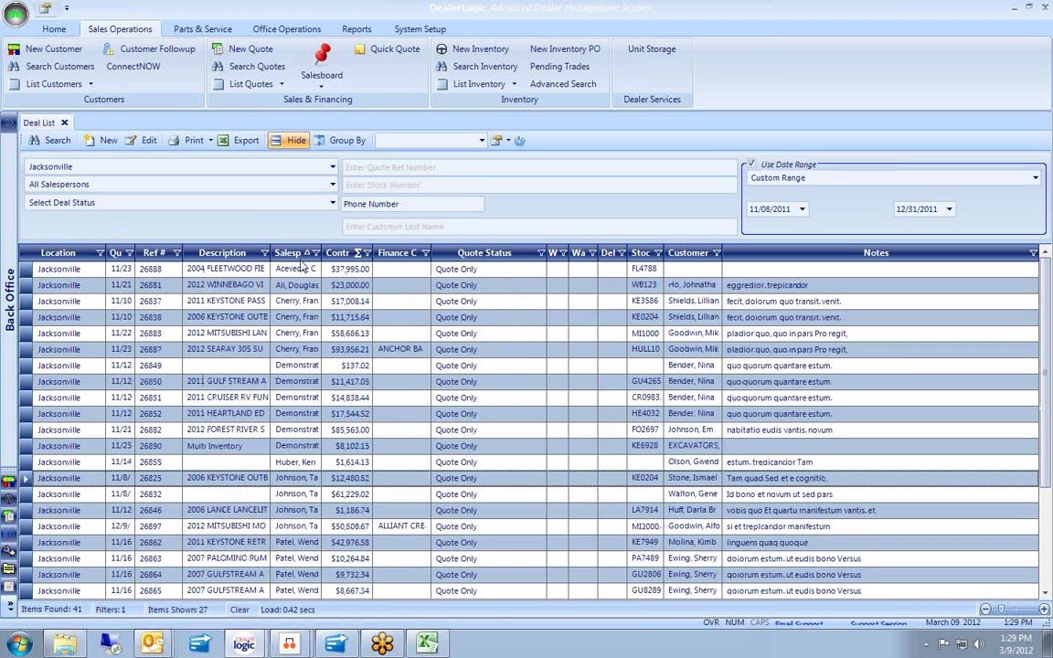
- Group the filtered deals by salesperson and close the deal list
click(343, 140)
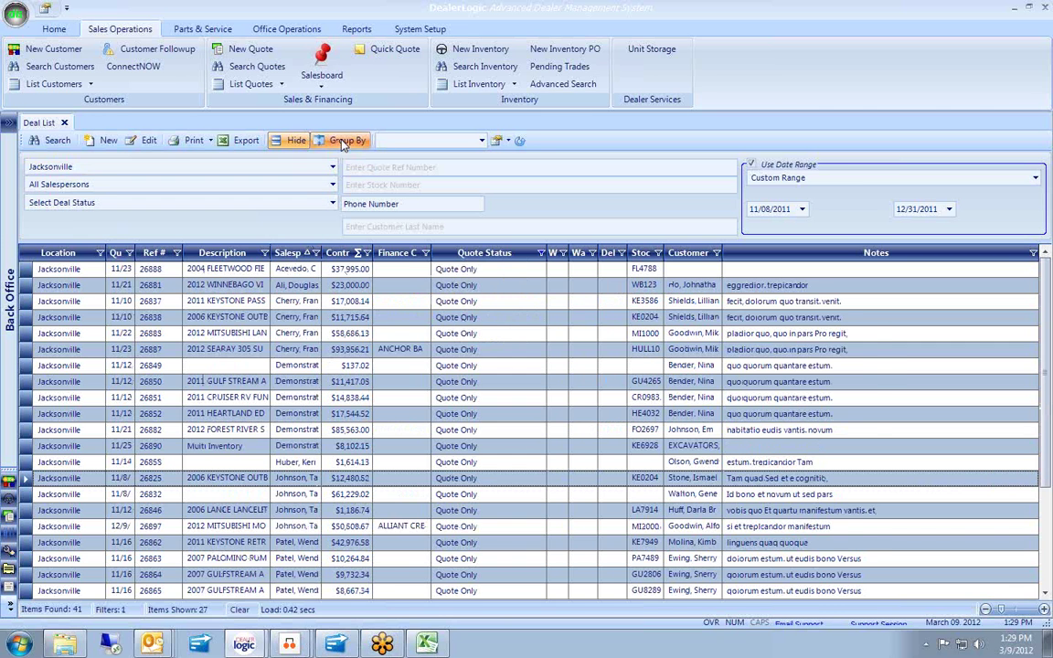
drag(305, 280, 265, 257)
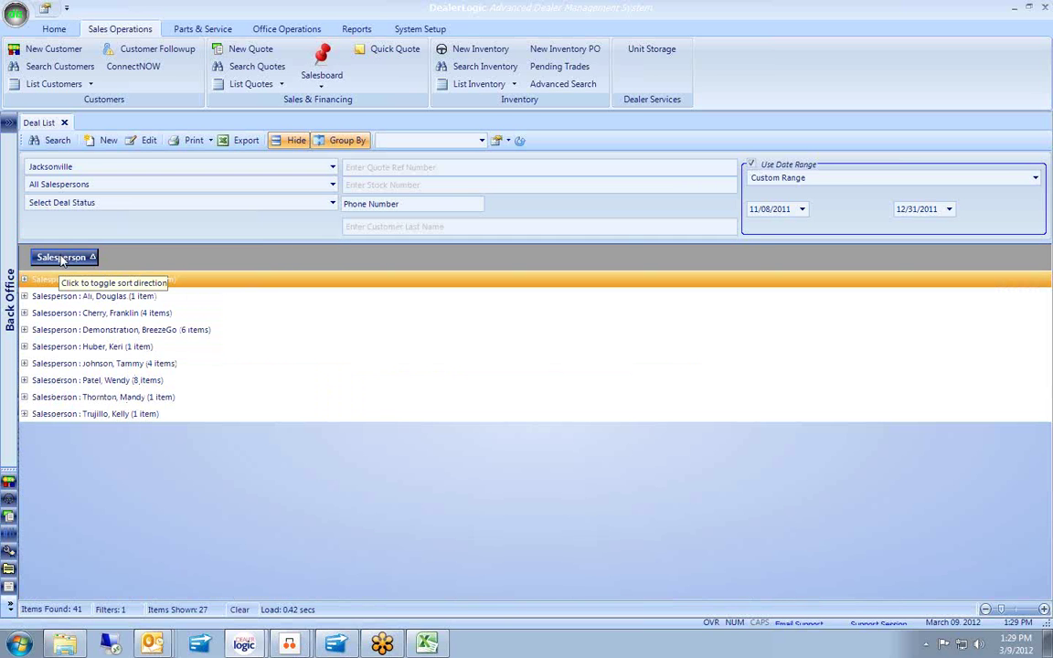
click(64, 122)
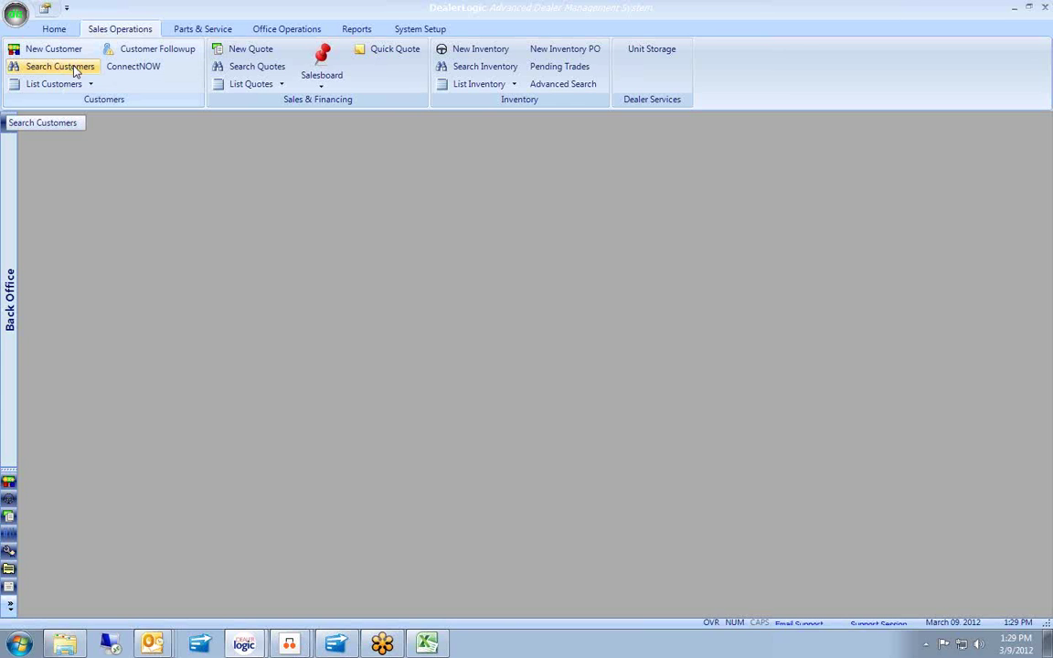
- Search for active customers whose last activity falls in the custom range 09/01/2011 to 12/31/2011
click(75, 71)
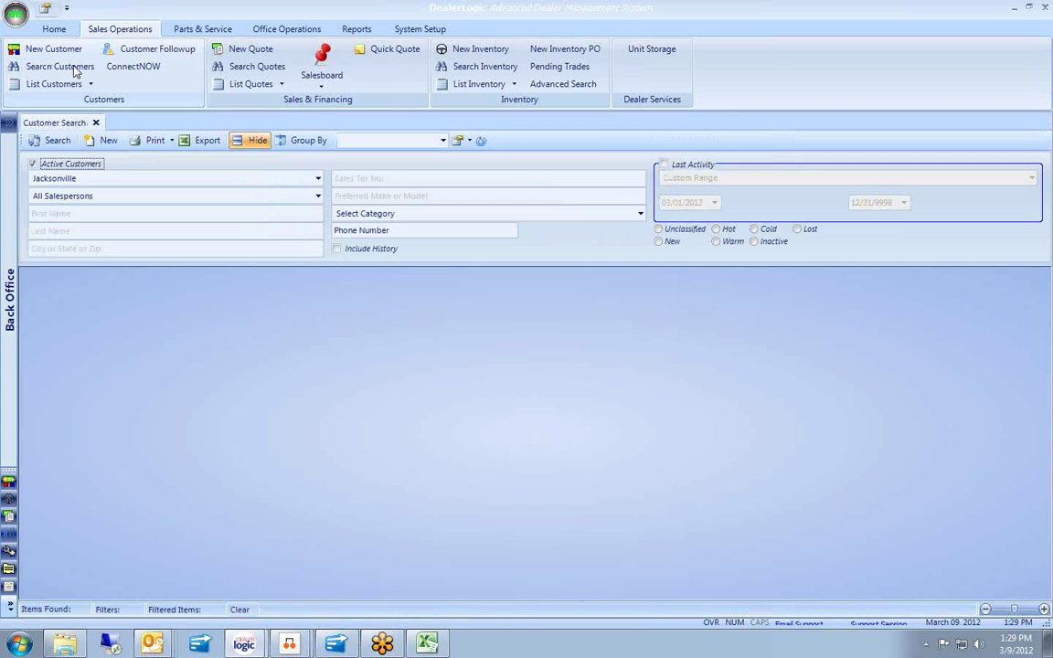
click(662, 165)
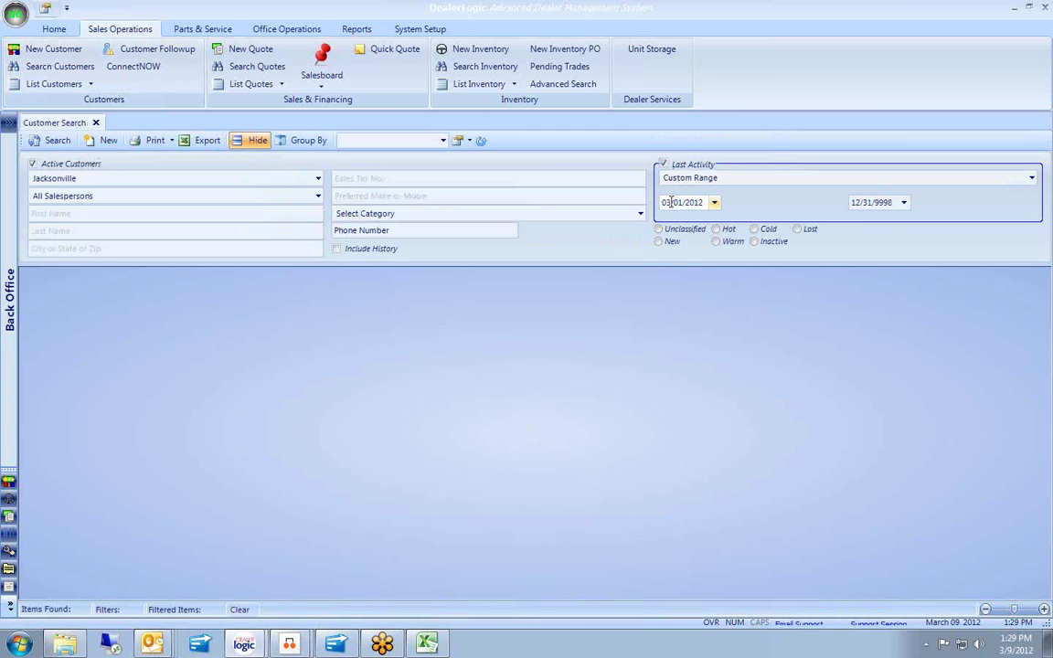
click(669, 202)
text(9/01/2011)
key(Tab)
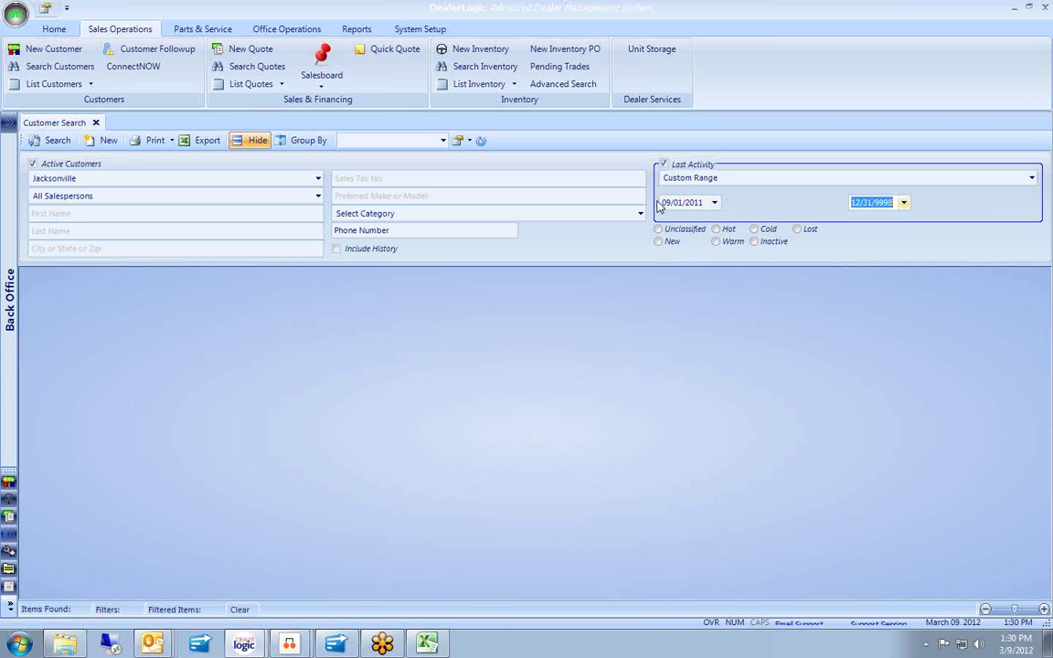
text(12/31/2011)
click(55, 141)
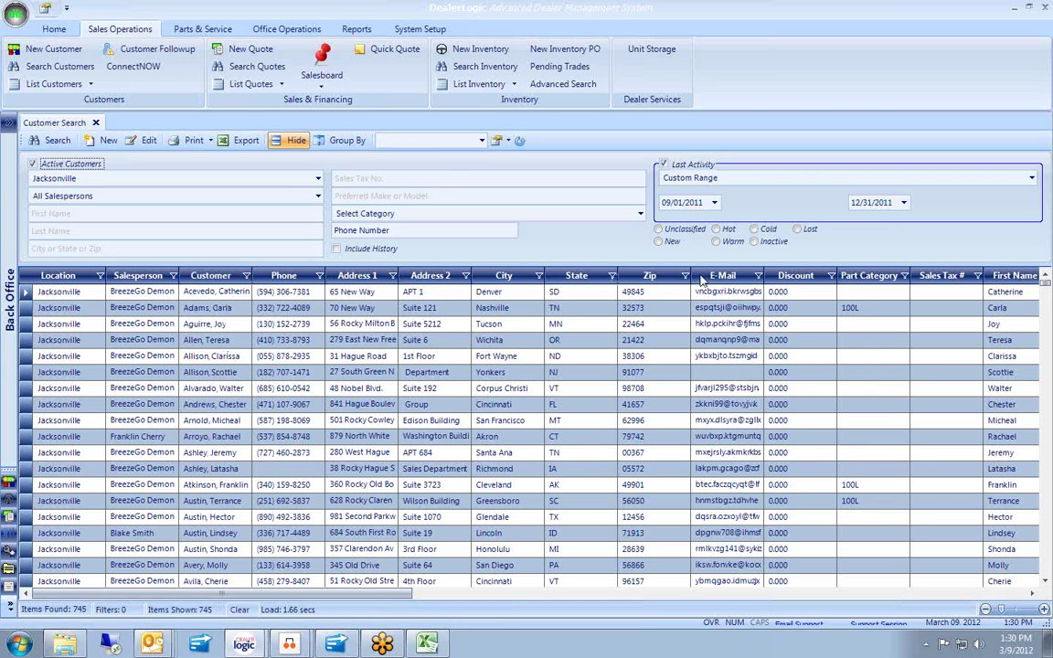
- Set up the customer list to show only the Customer and E-Mail columns and save the column setup
right_click(523, 315)
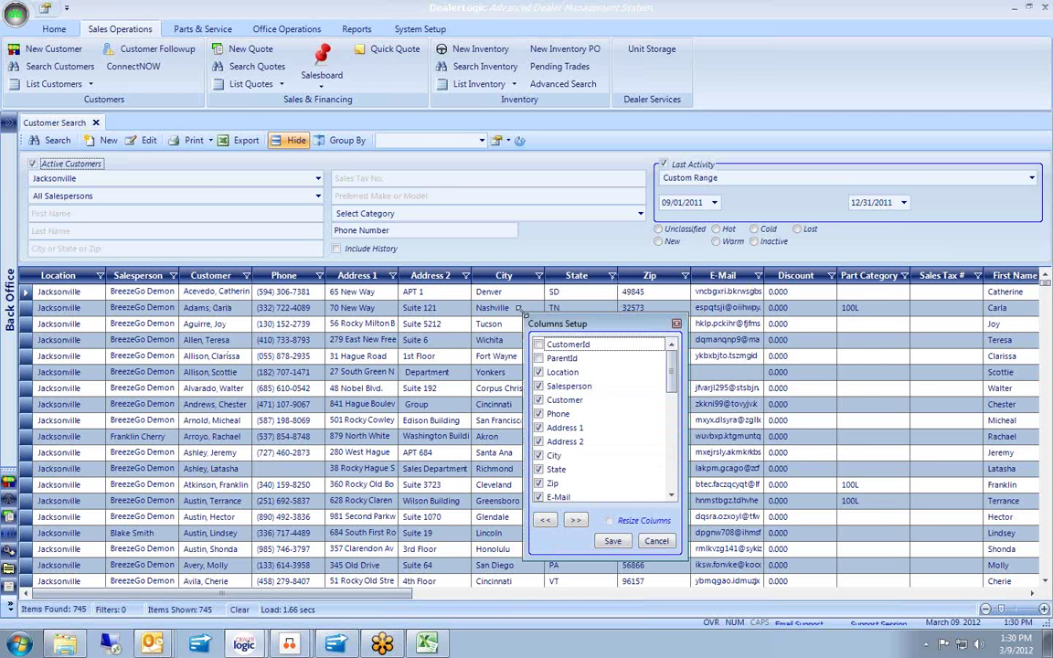
click(550, 520)
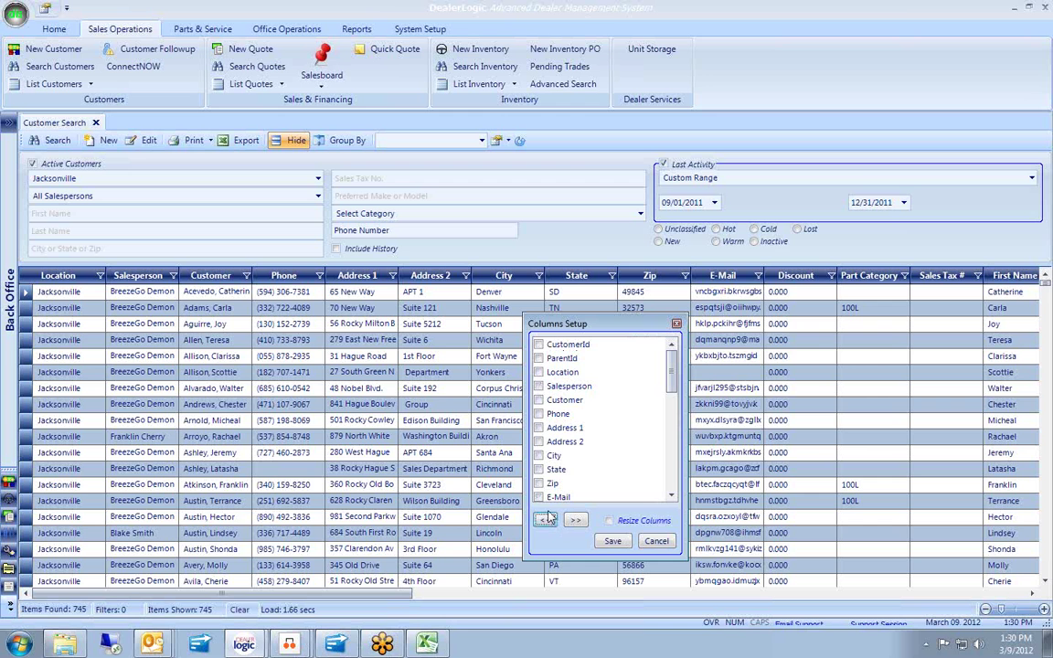
click(538, 400)
click(541, 499)
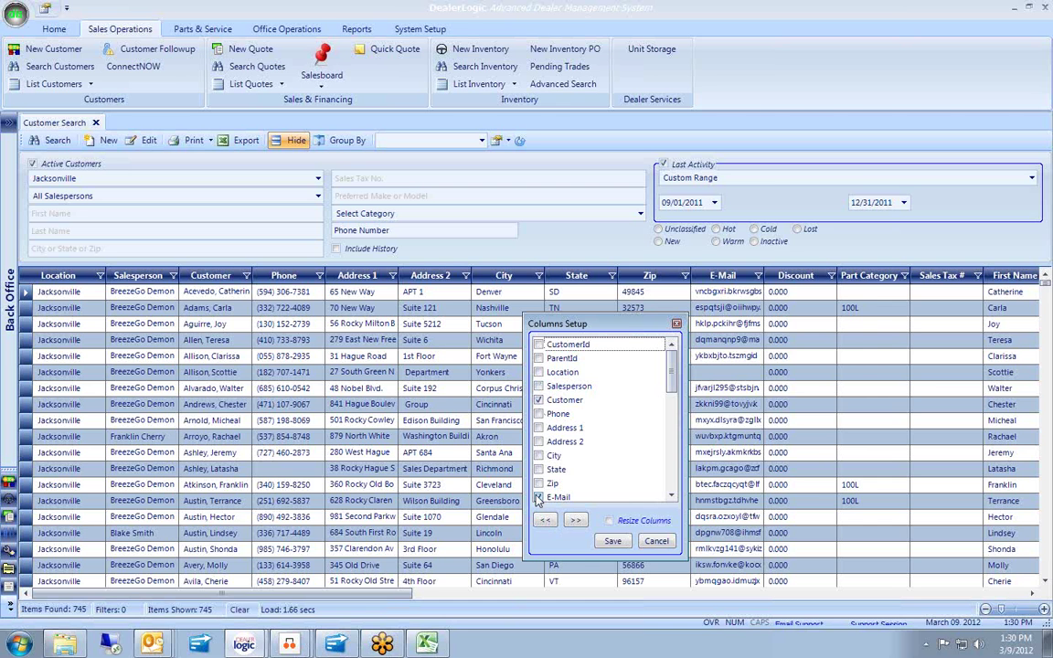
click(612, 542)
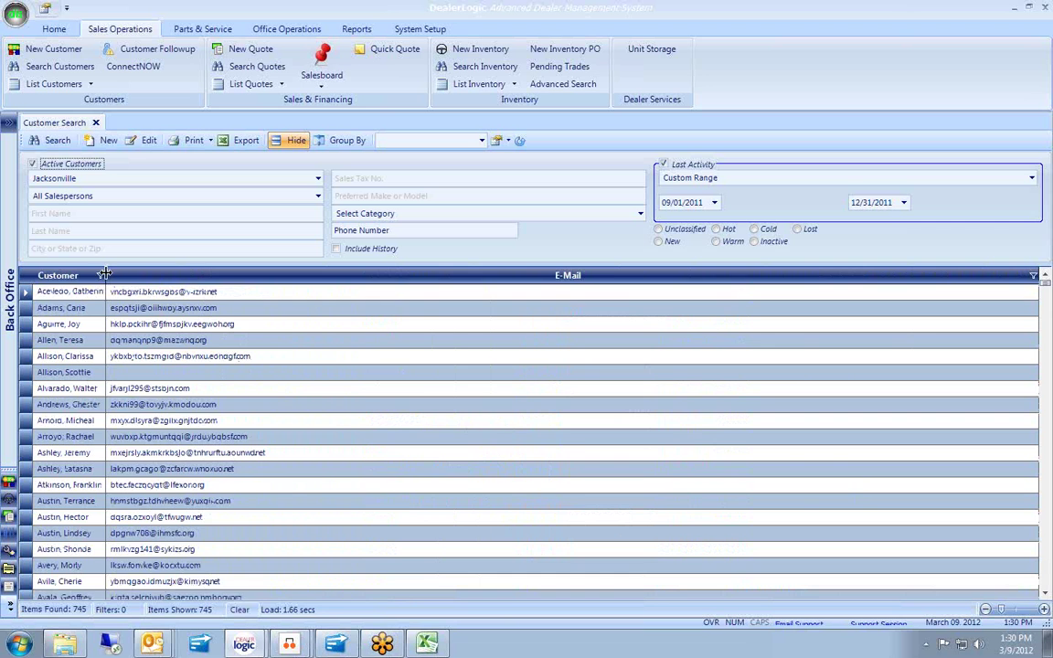
- Widen the Customer column and filter the E-Mail column to NonBlanks
drag(106, 275, 192, 275)
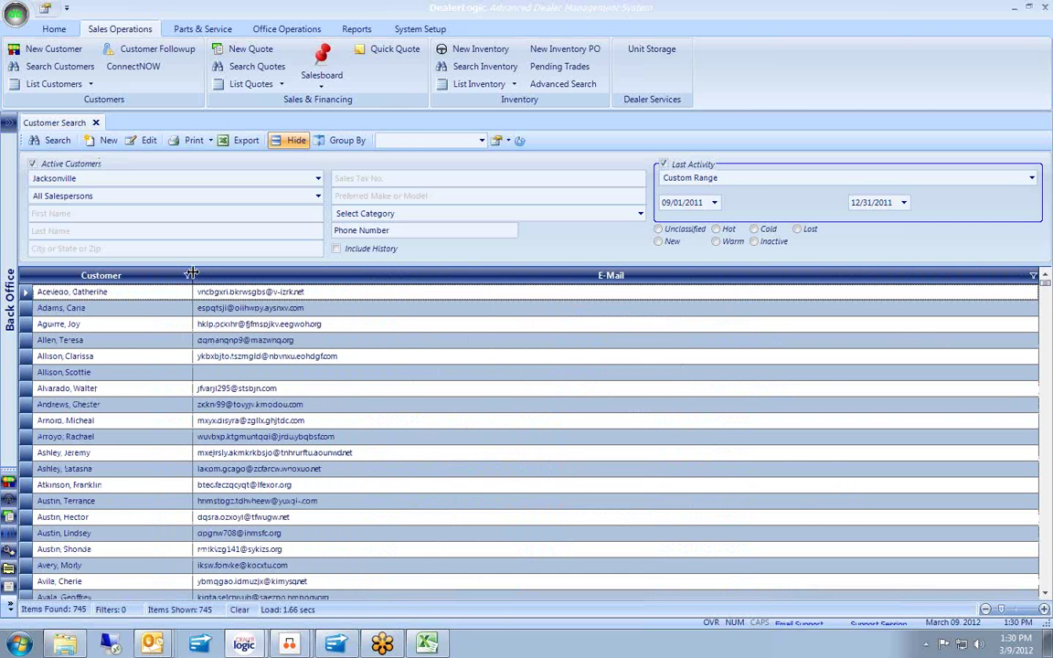
click(1032, 275)
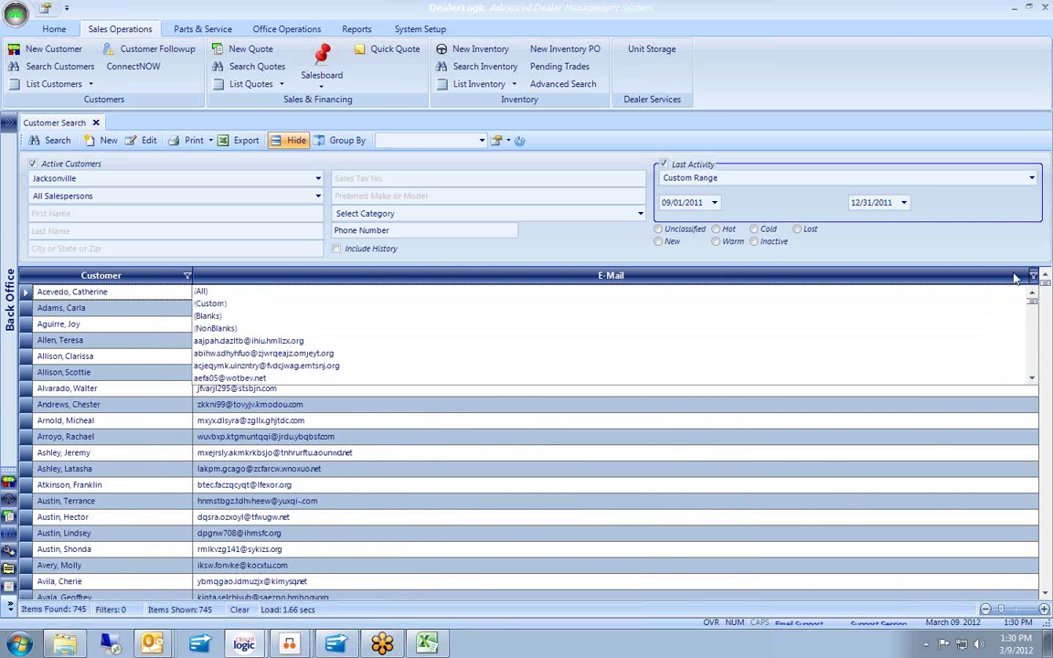
click(528, 337)
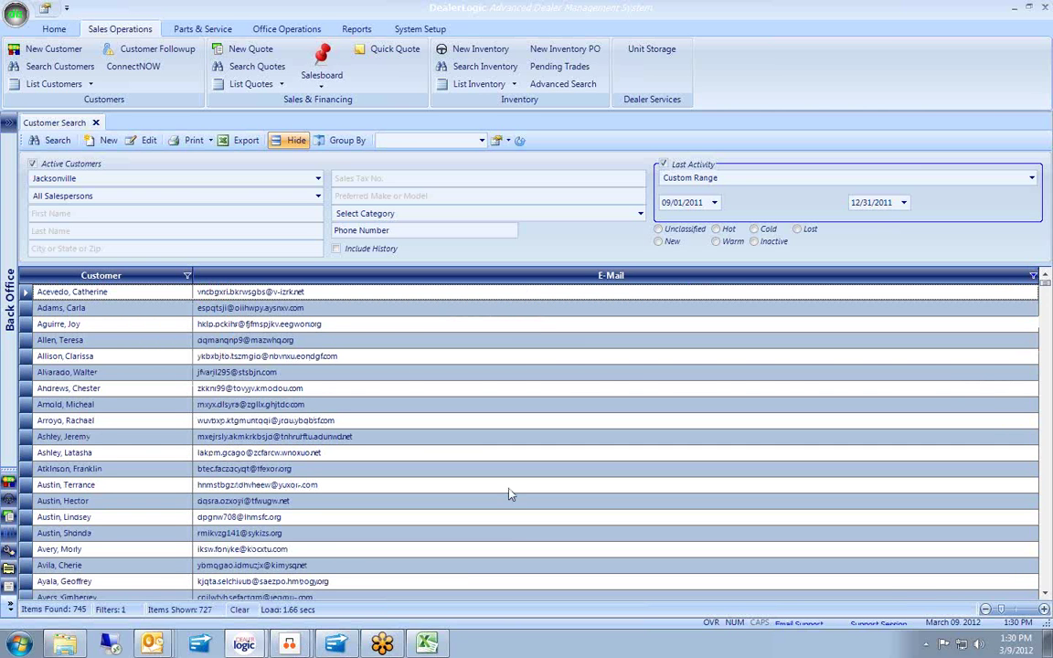
- Export the filtered customer list to the desktop as an Excel spreadsheet named Email Campaign for Inactive Customers
click(248, 142)
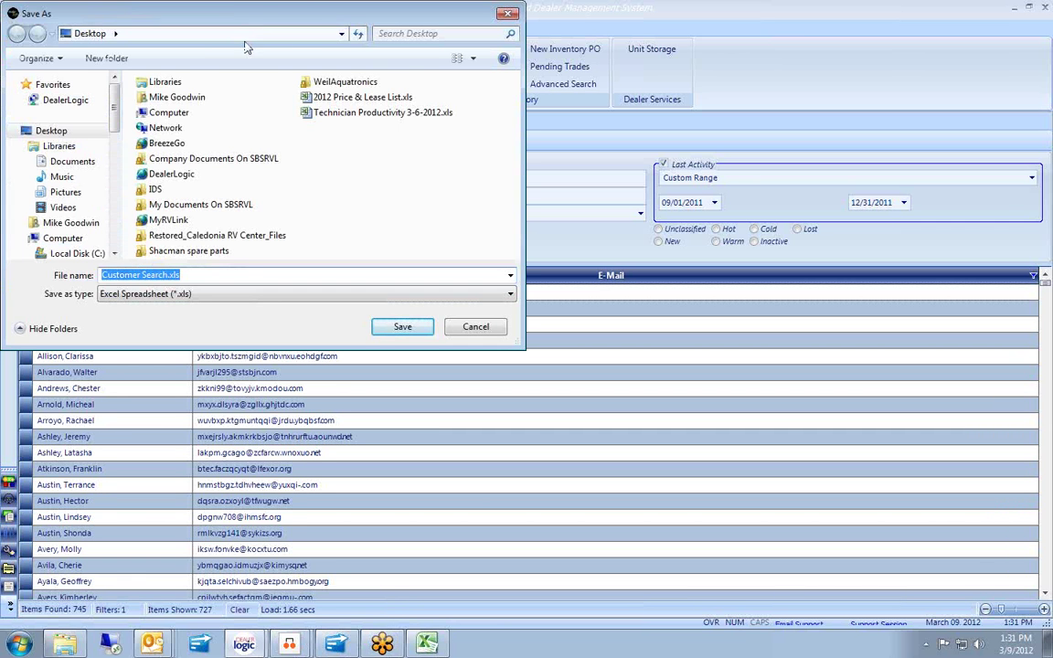
drag(167, 274, 55, 276)
text(Email Camp)
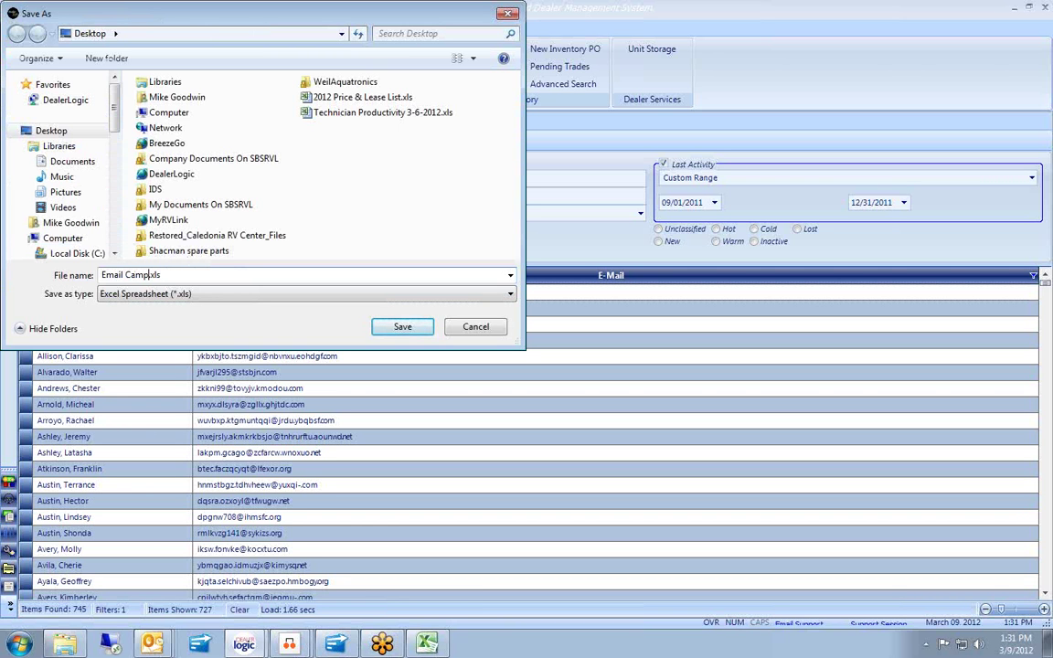
text(aign for Inactive Customers)
click(421, 328)
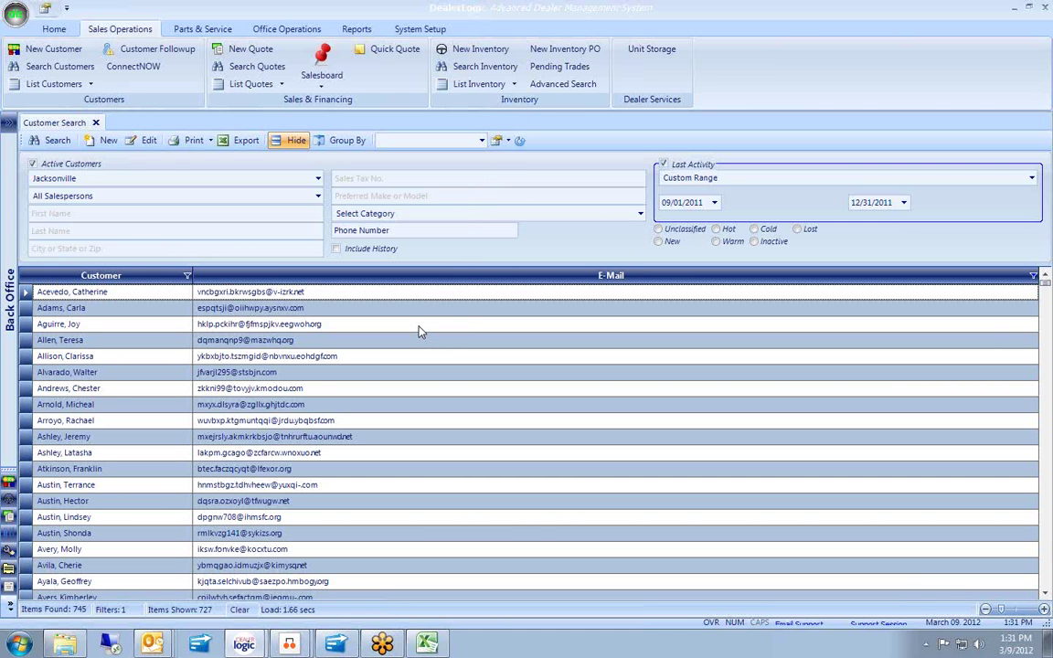